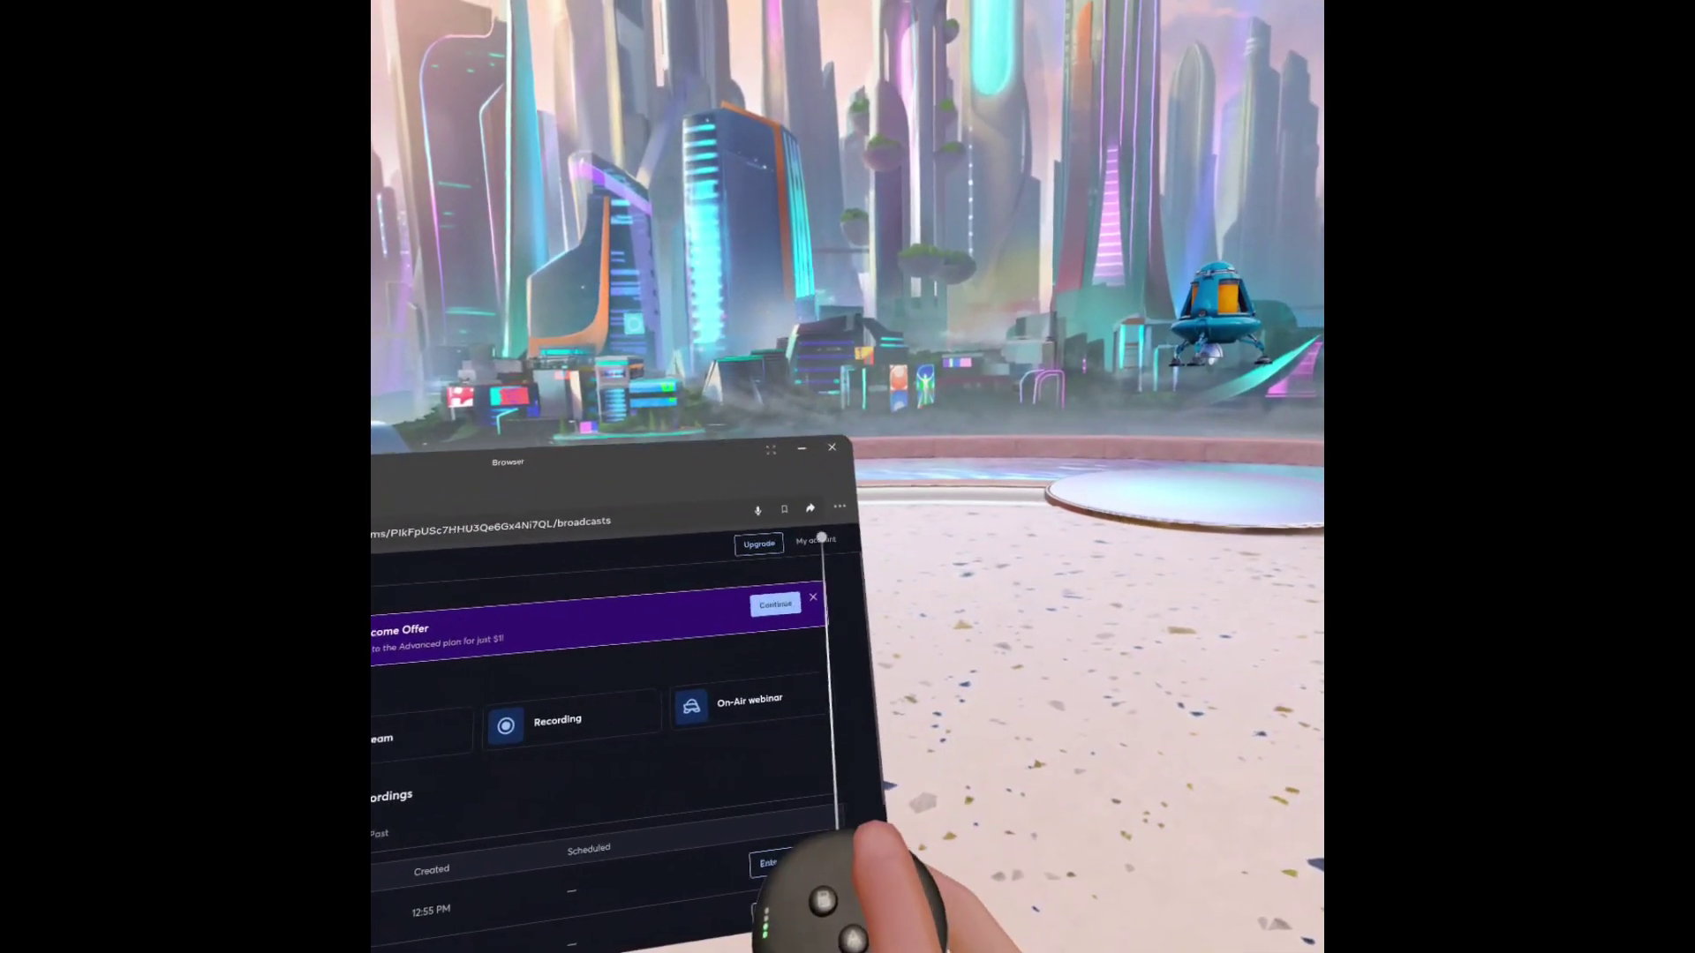
- Begin a new live stream with the existing channel chosen as its destination
click(883, 536)
click(744, 479)
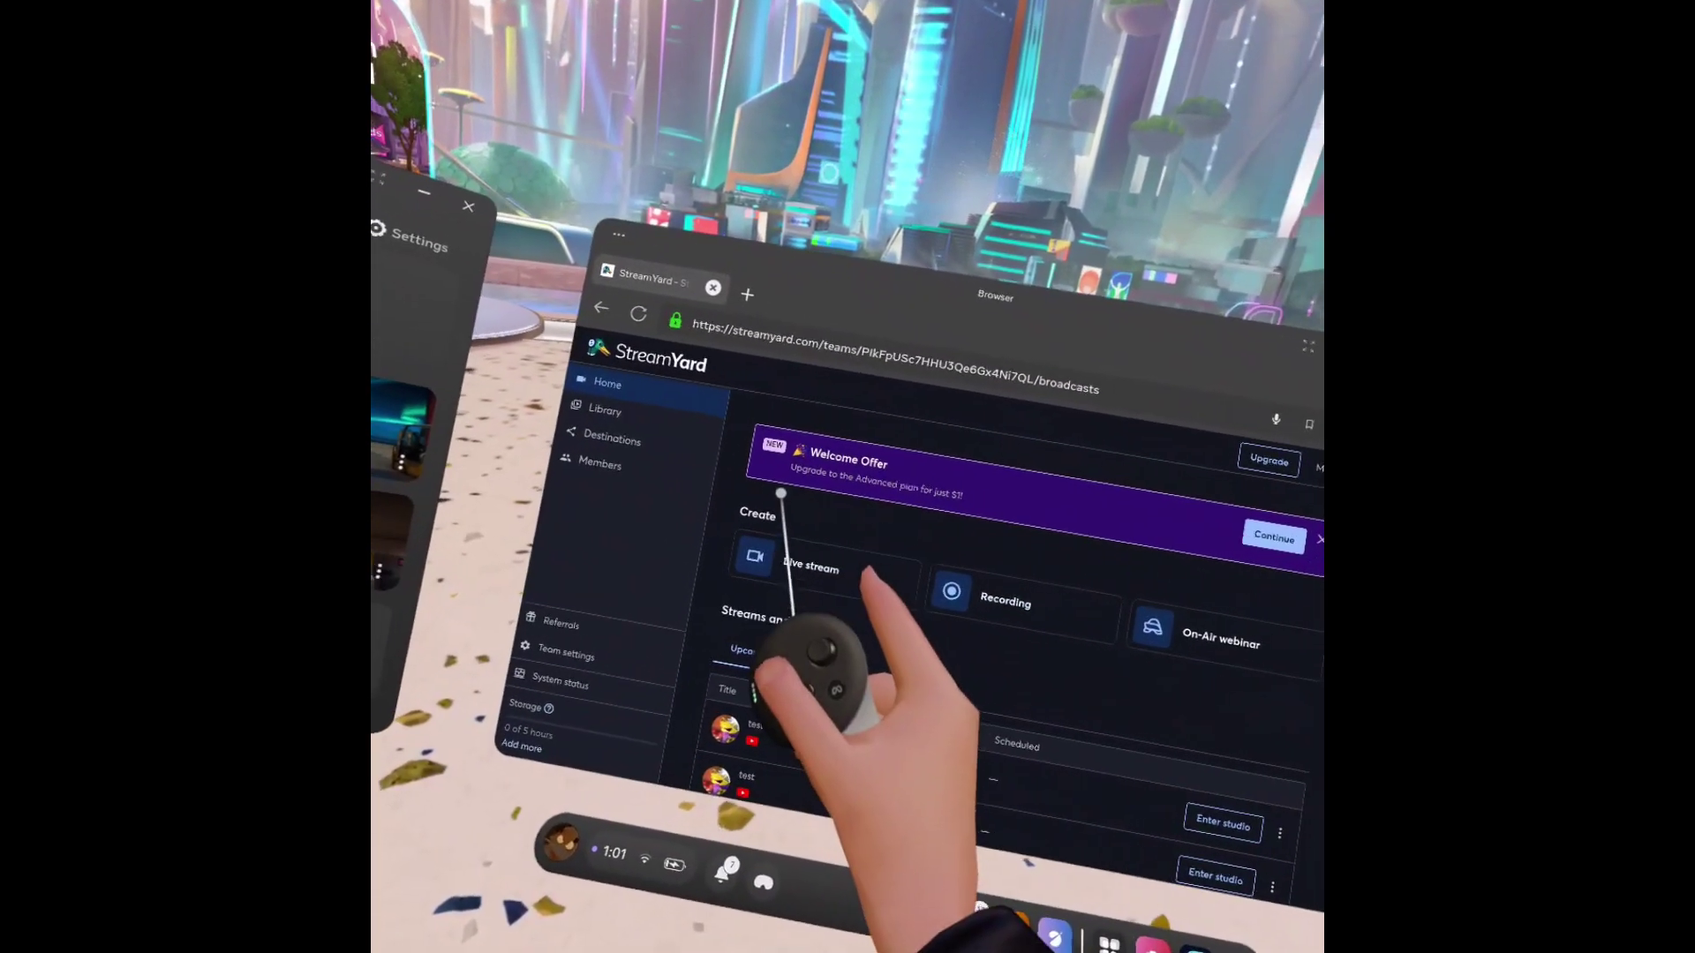
click(830, 572)
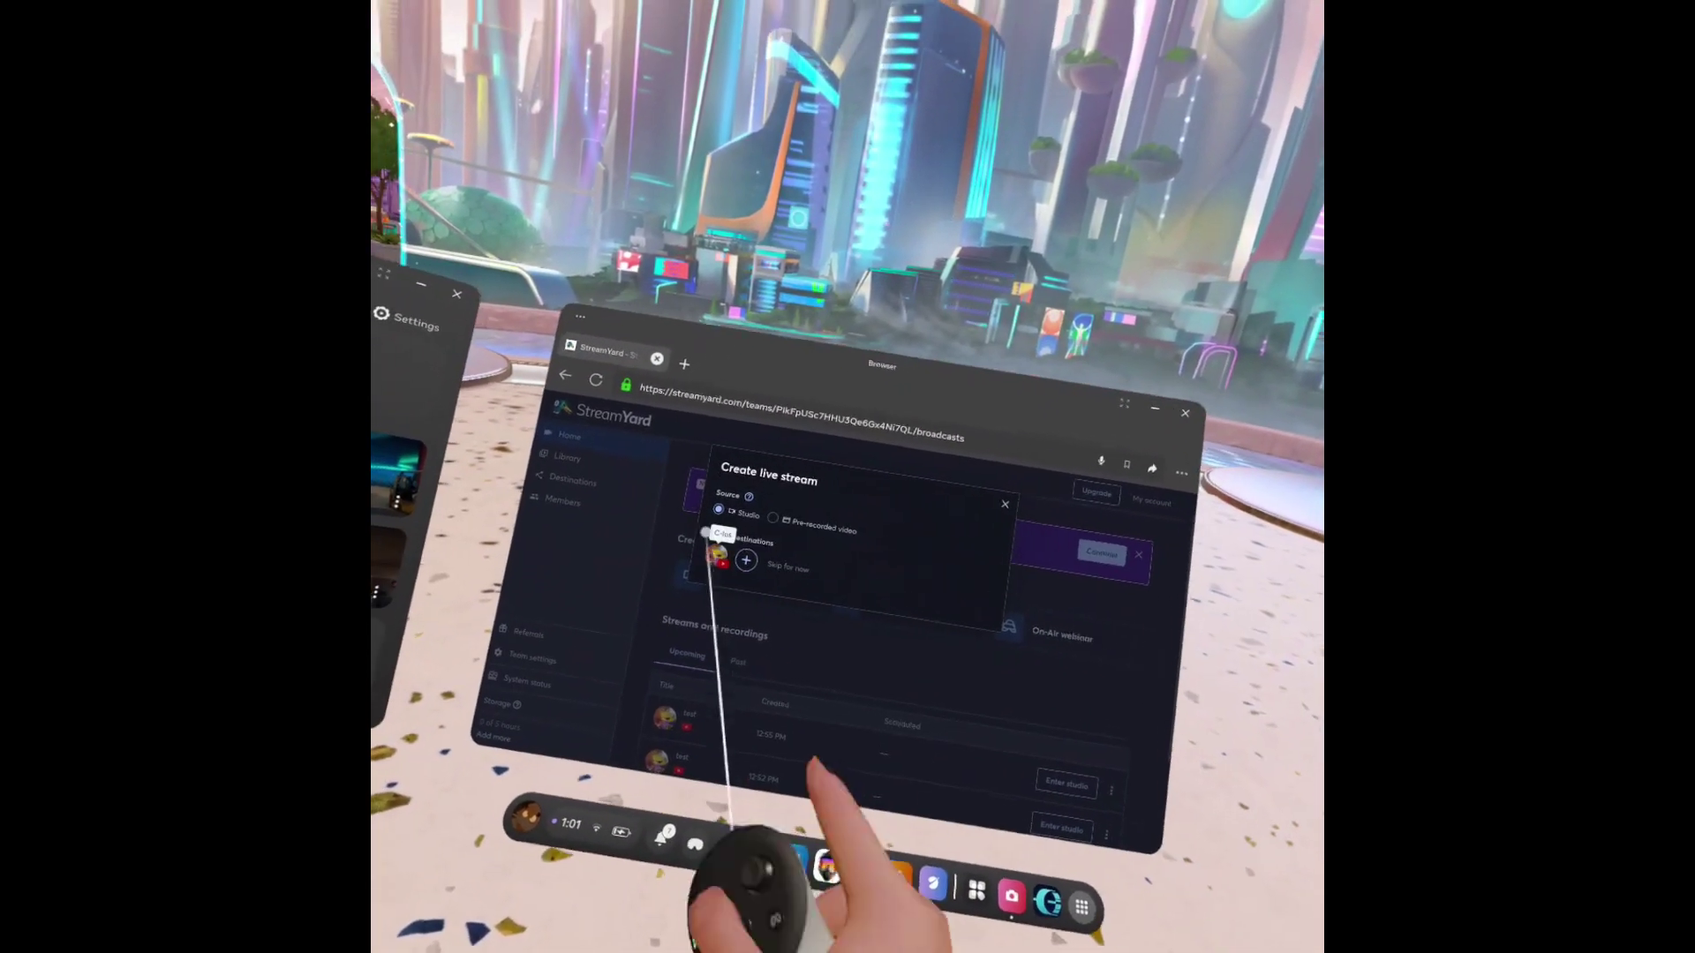
click(725, 544)
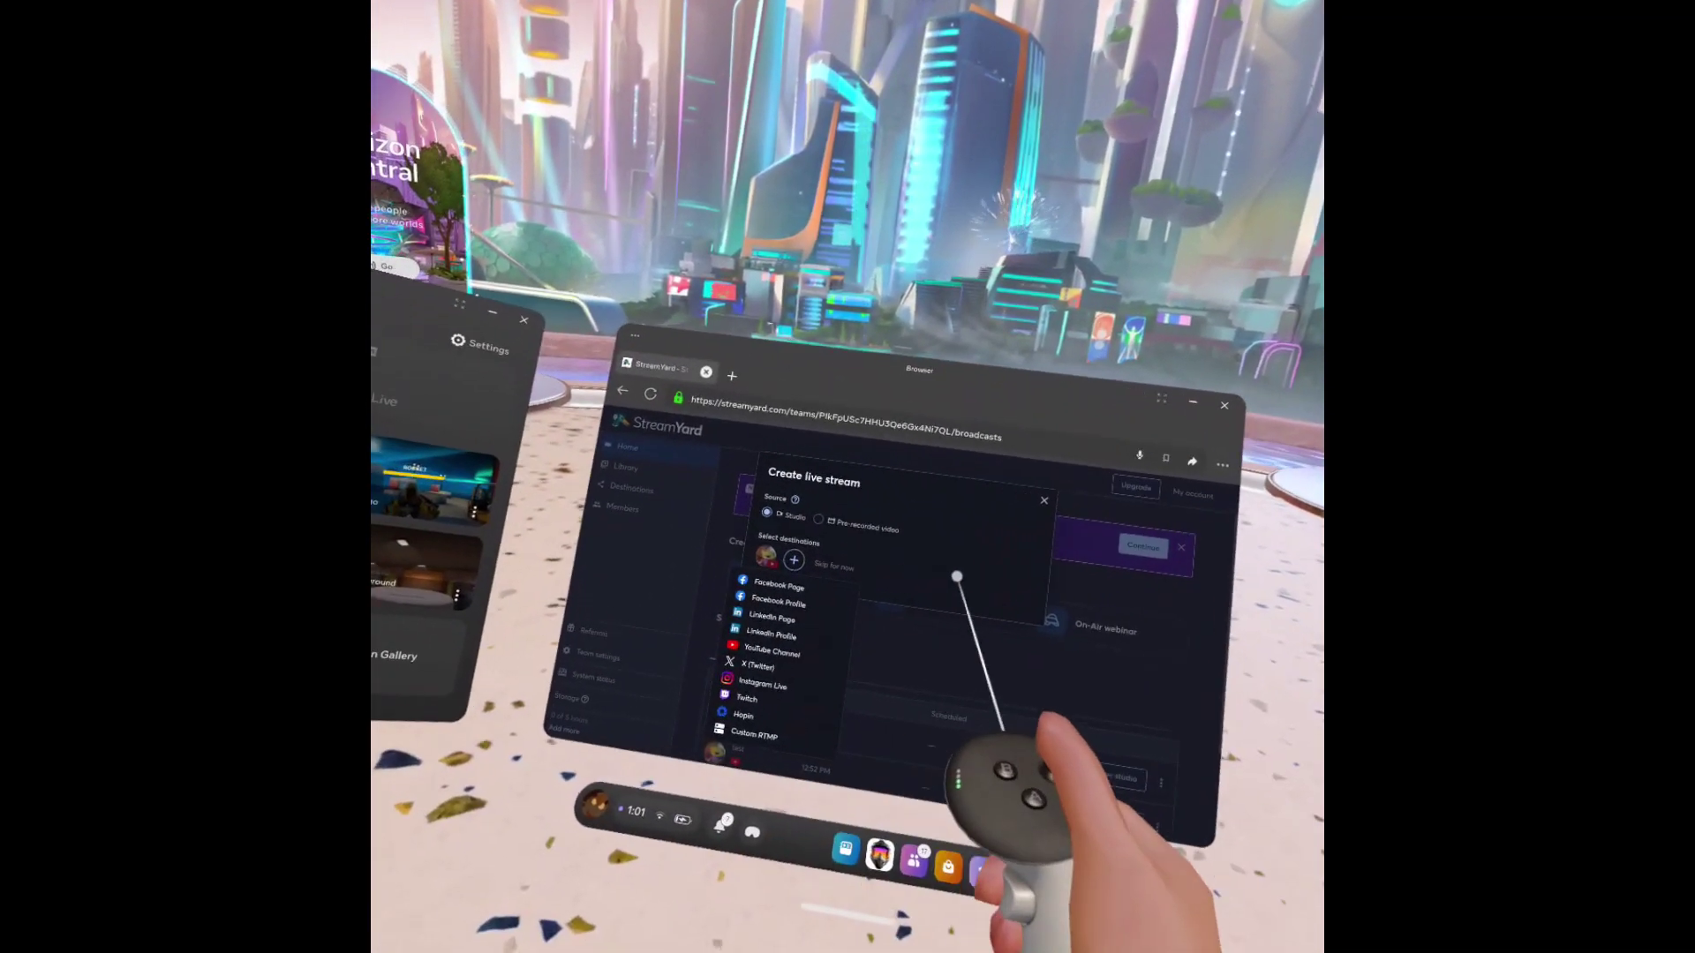
click(954, 574)
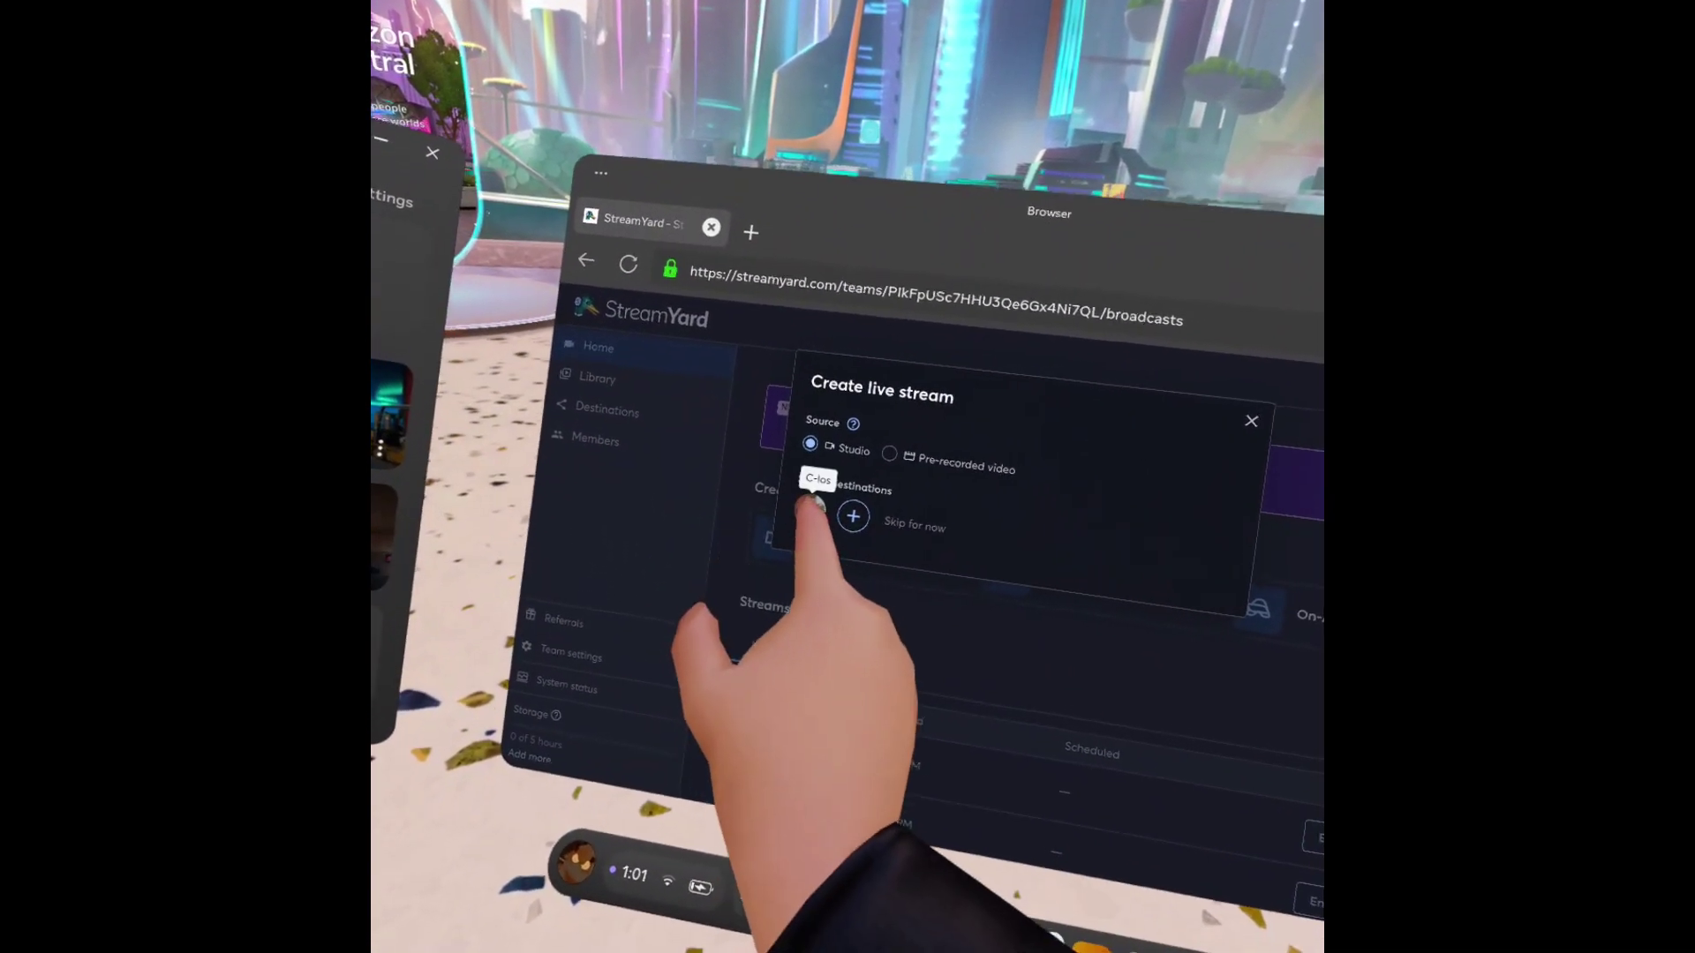
click(812, 516)
click(814, 570)
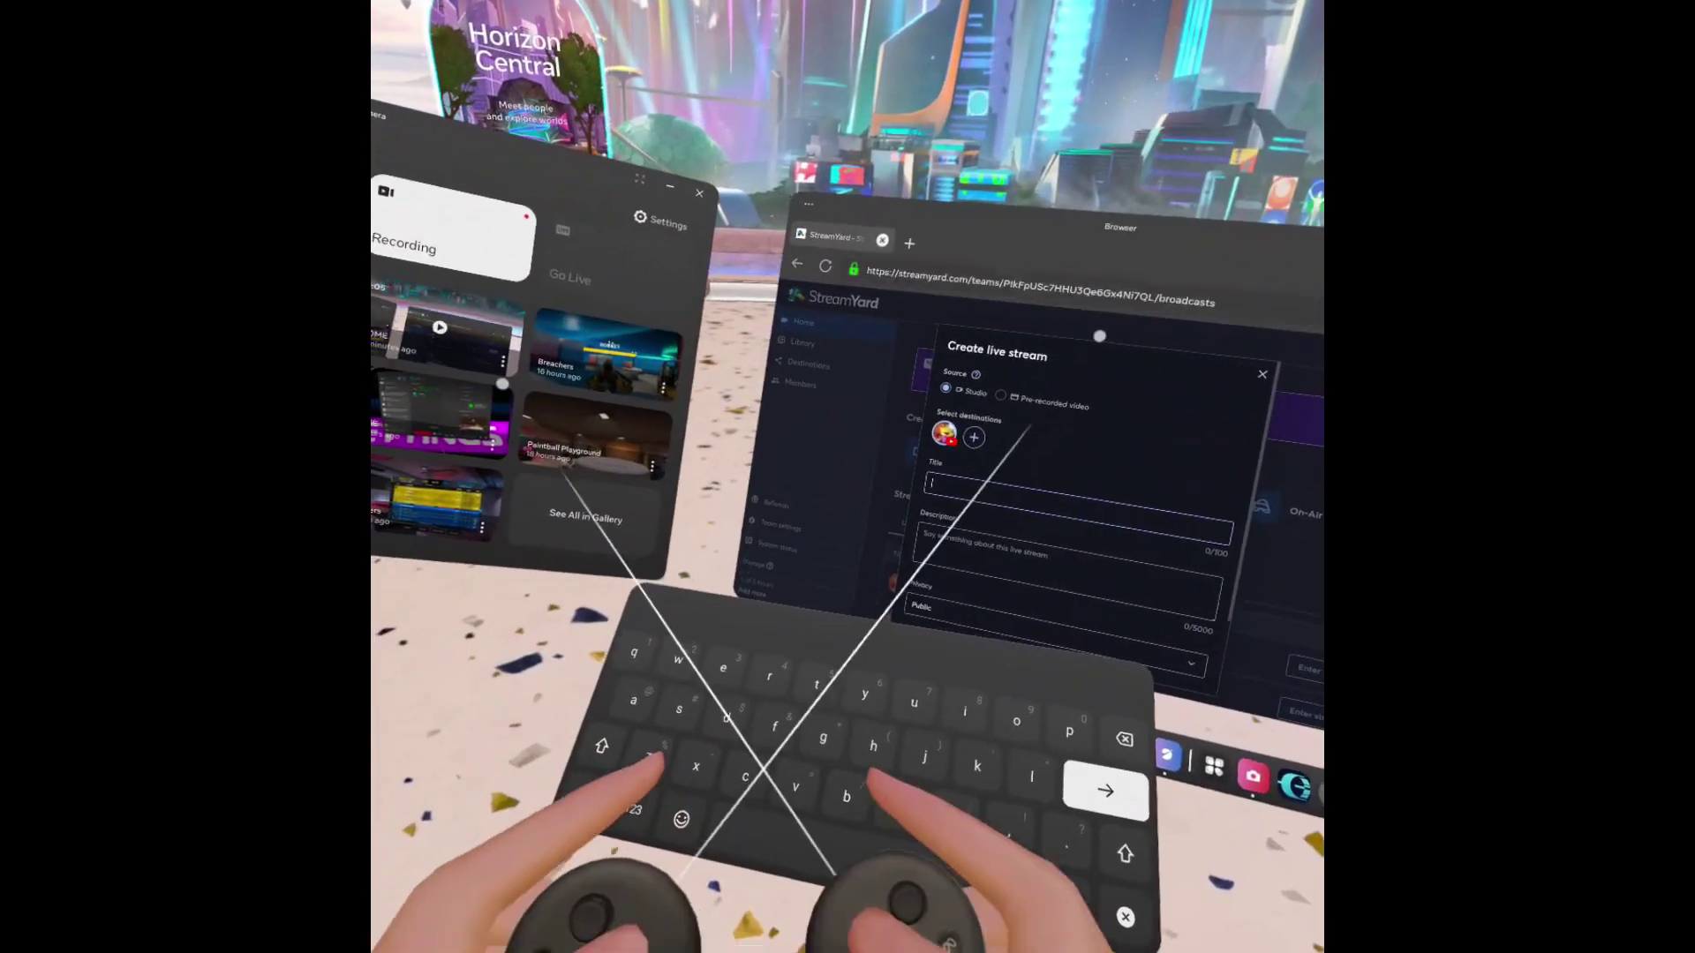
- Title the stream 'sub', set its privacy to Unlisted, and create it
text(sub)
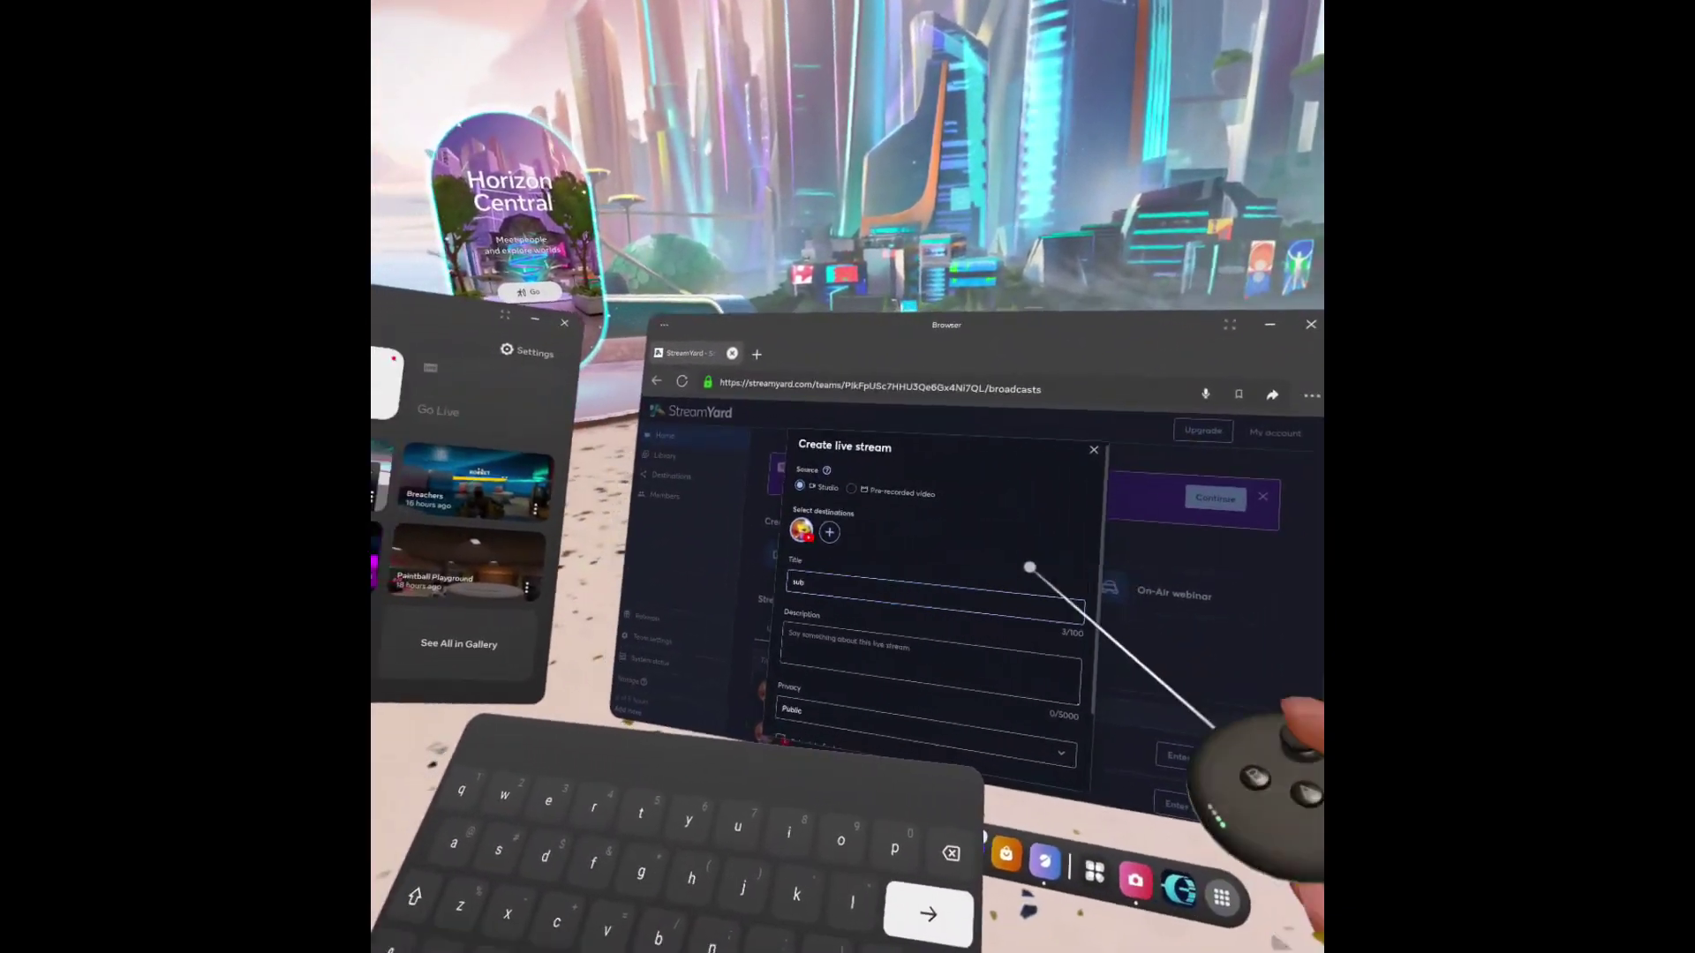
scroll(818, 618, down, 3)
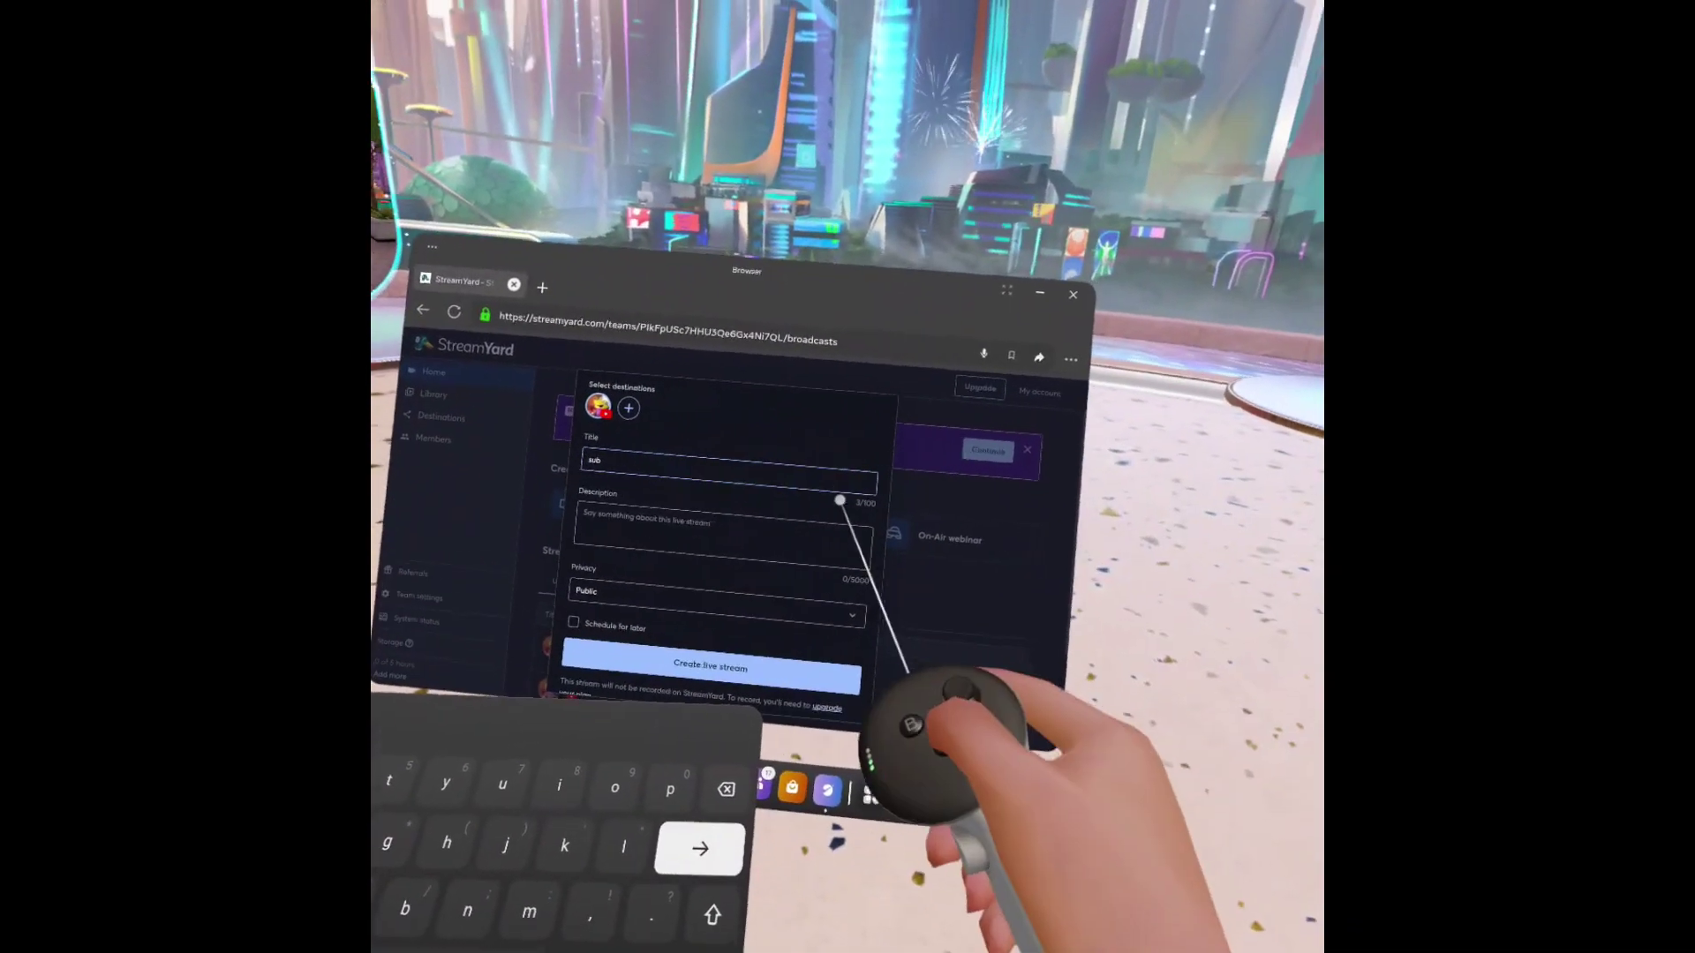
click(905, 540)
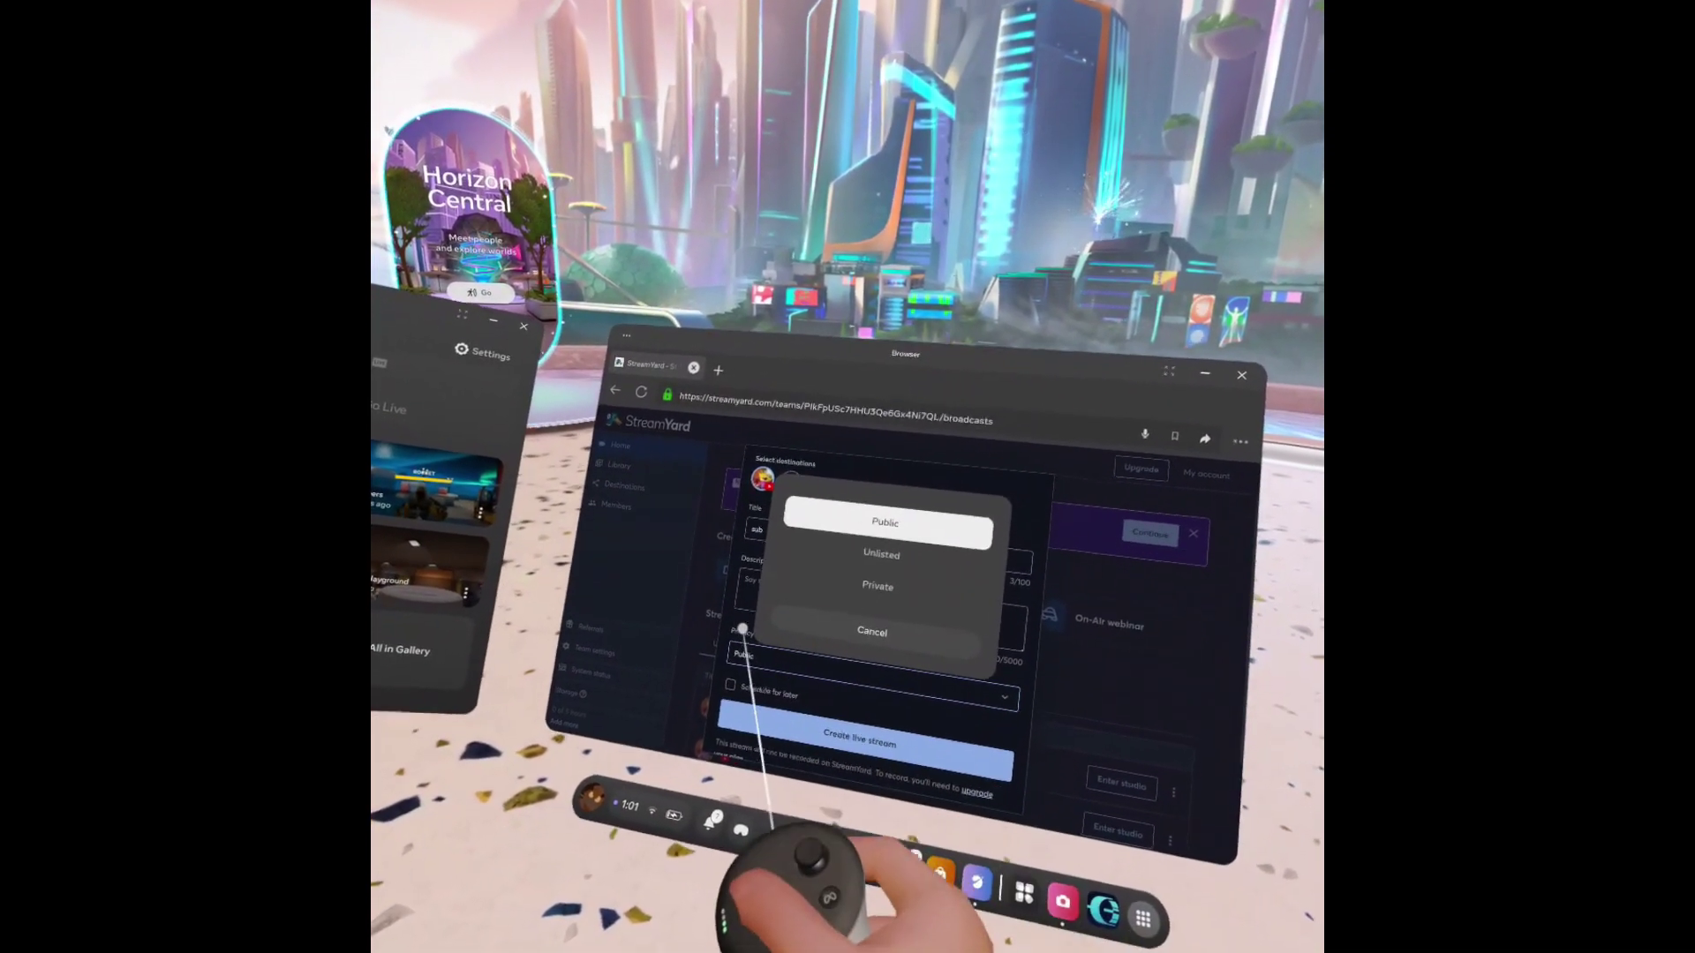
click(848, 530)
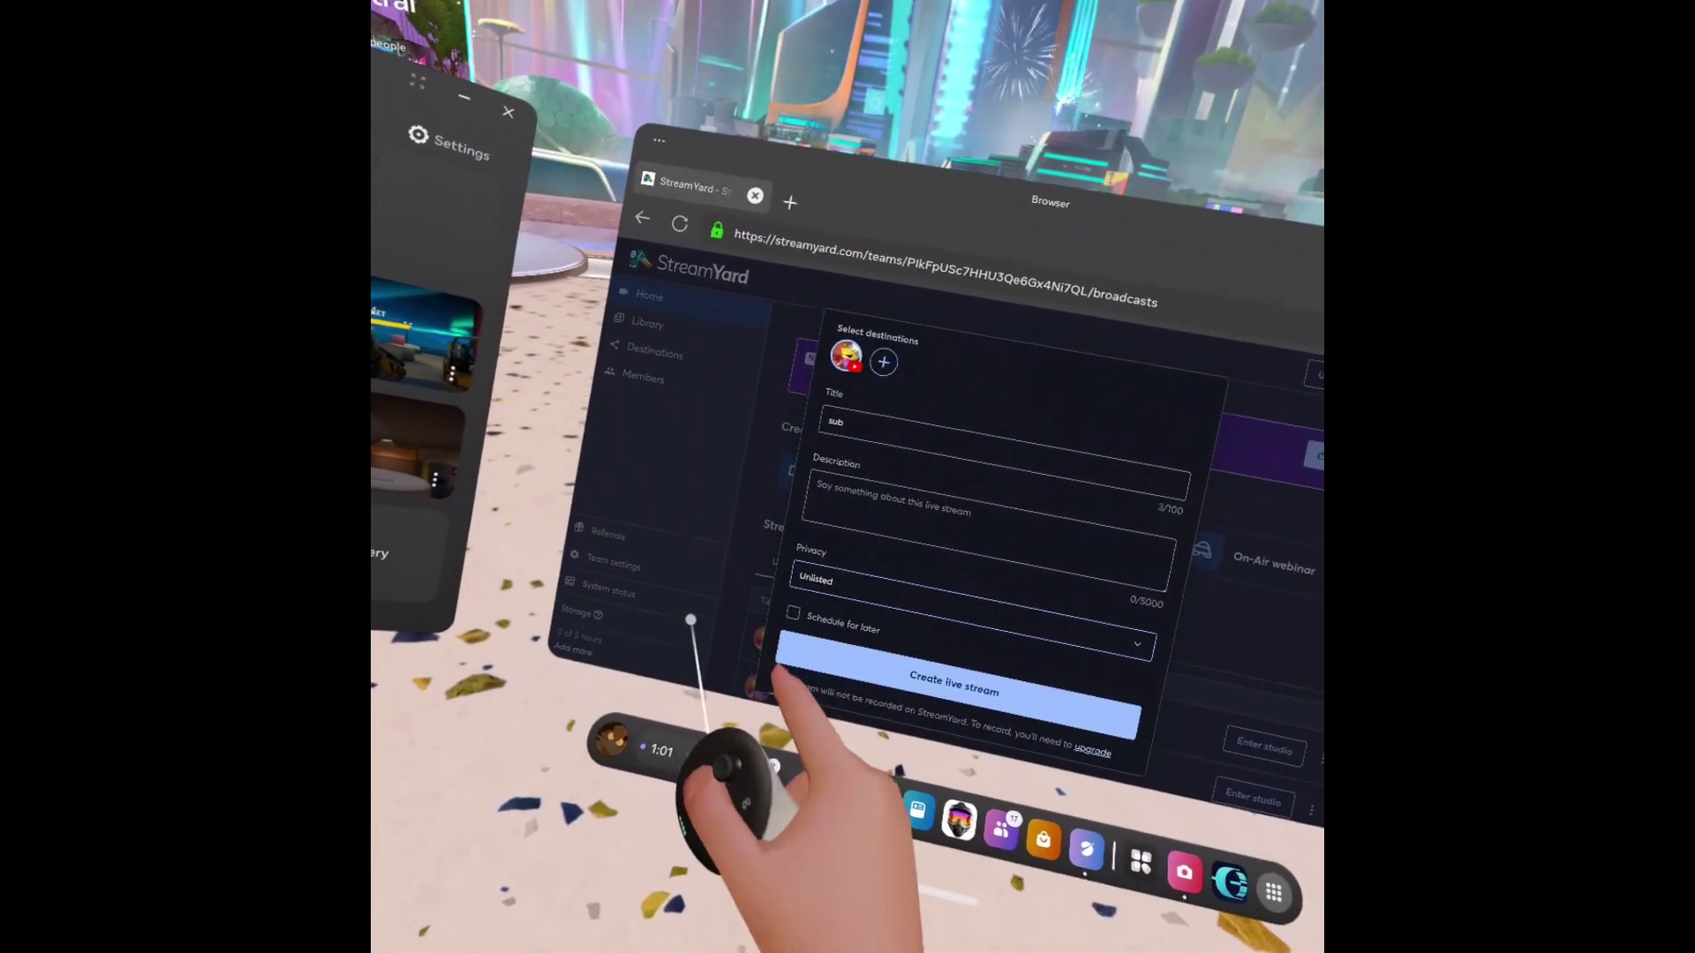
click(918, 702)
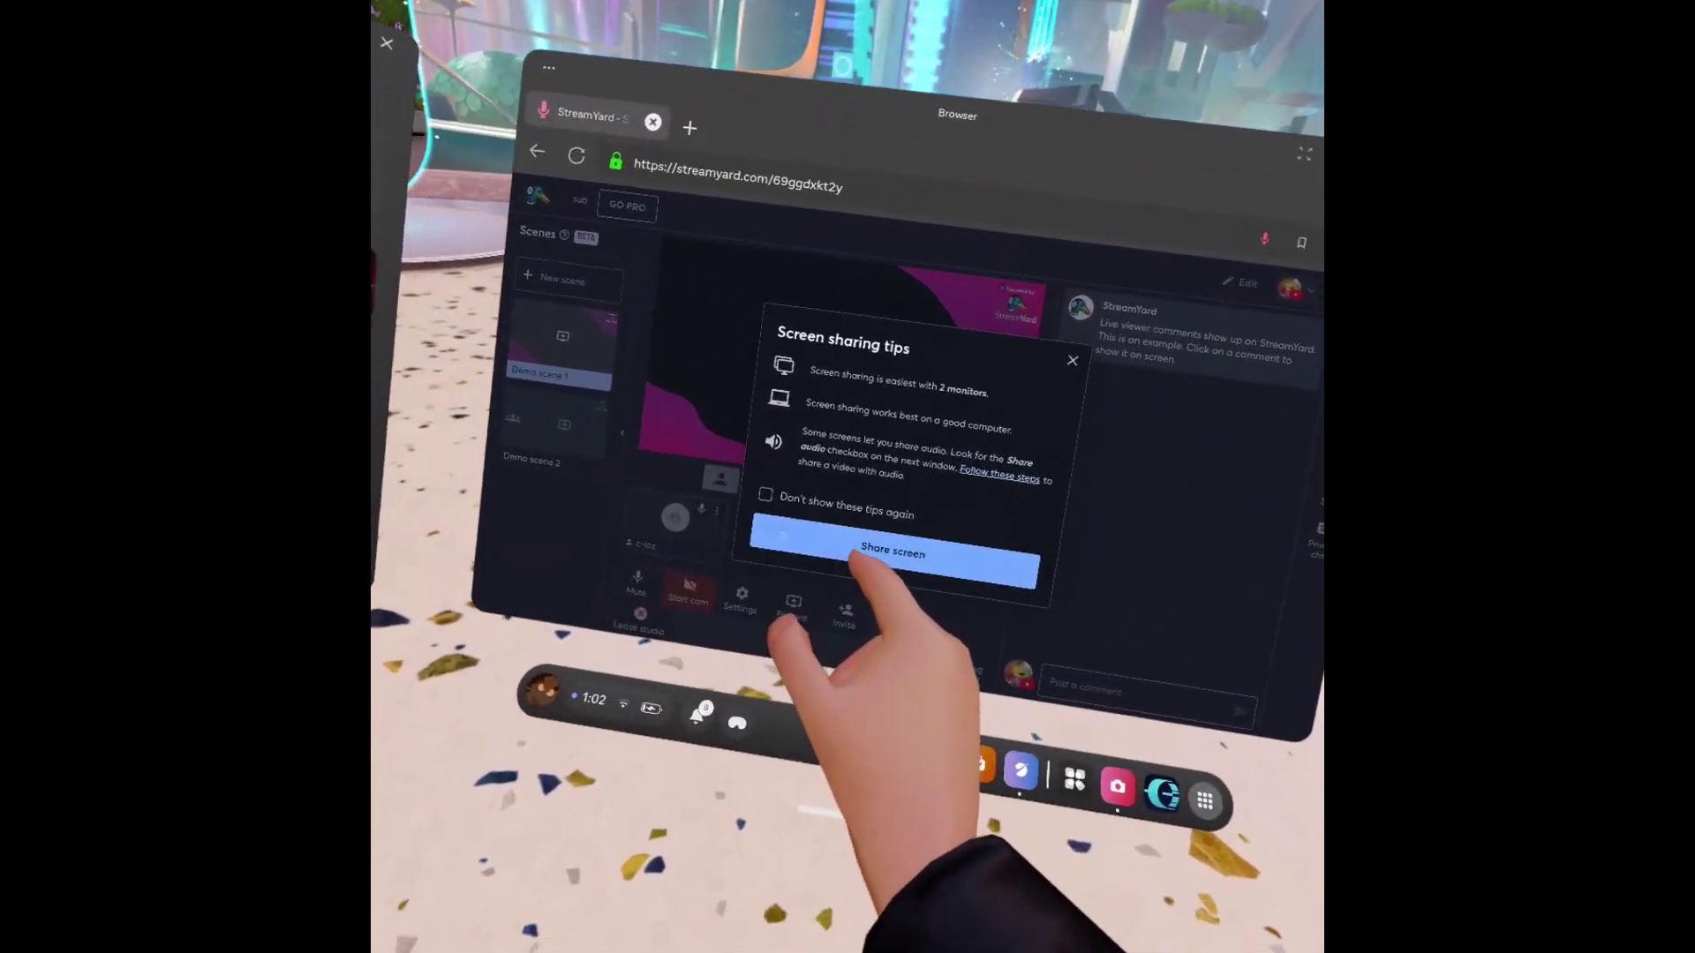
- Confirm sharing the screen from the Screen sharing tips dialog
click(843, 602)
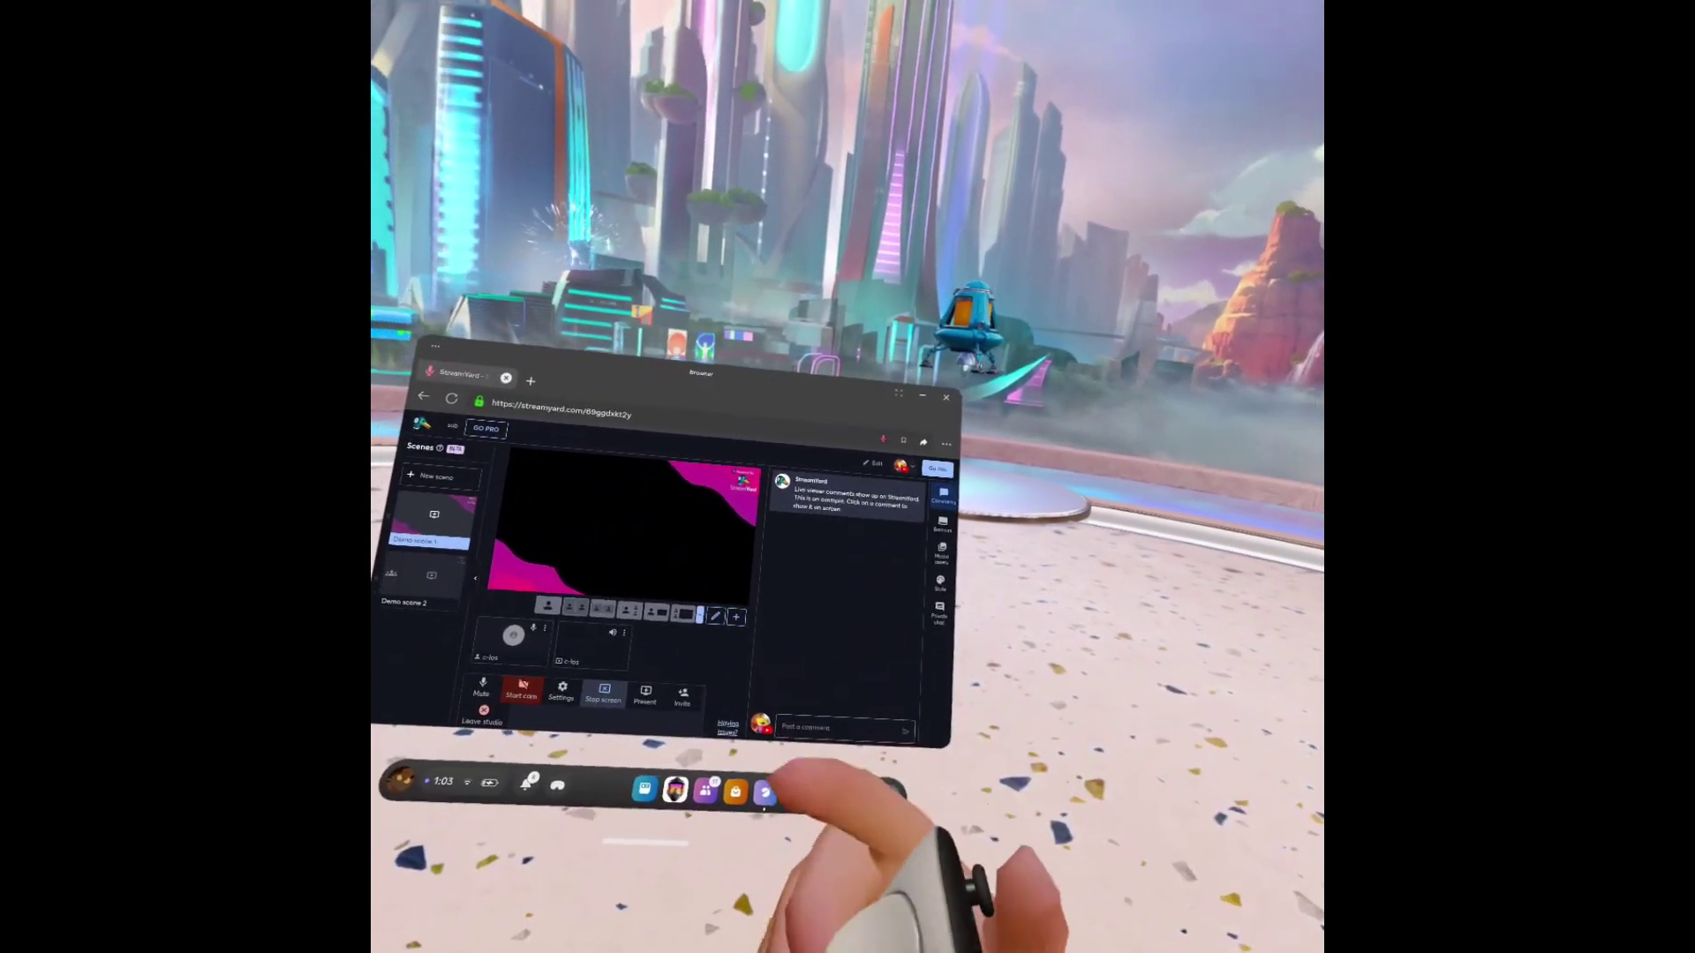
click(825, 790)
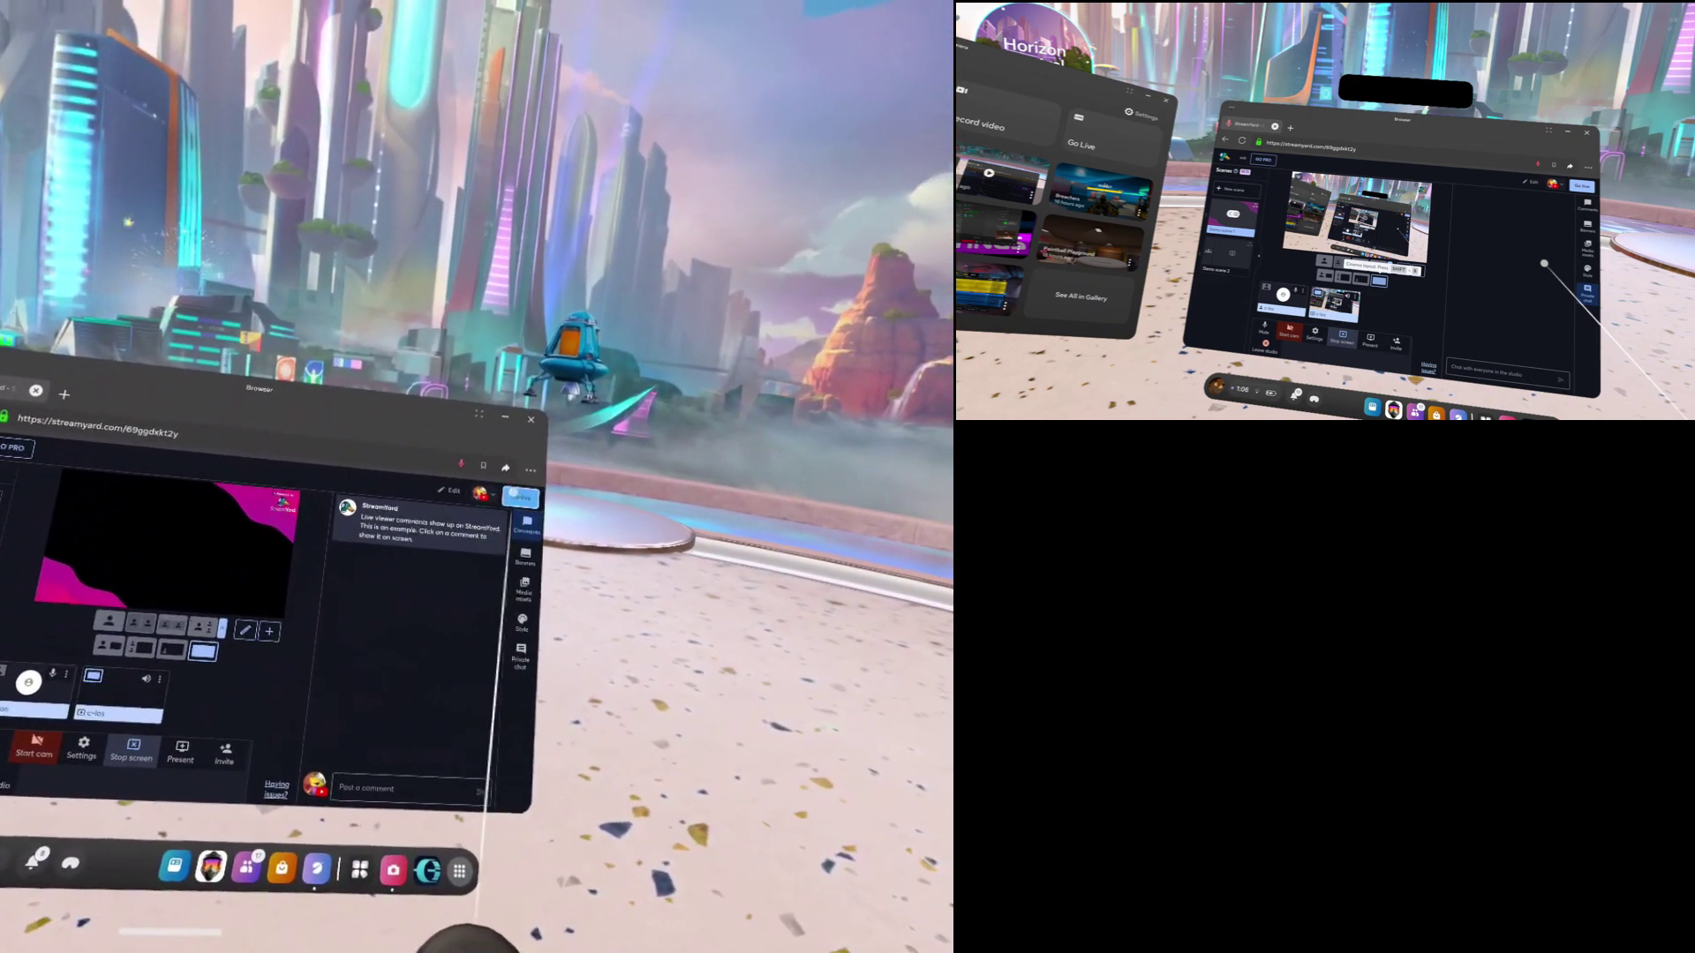
click(520, 497)
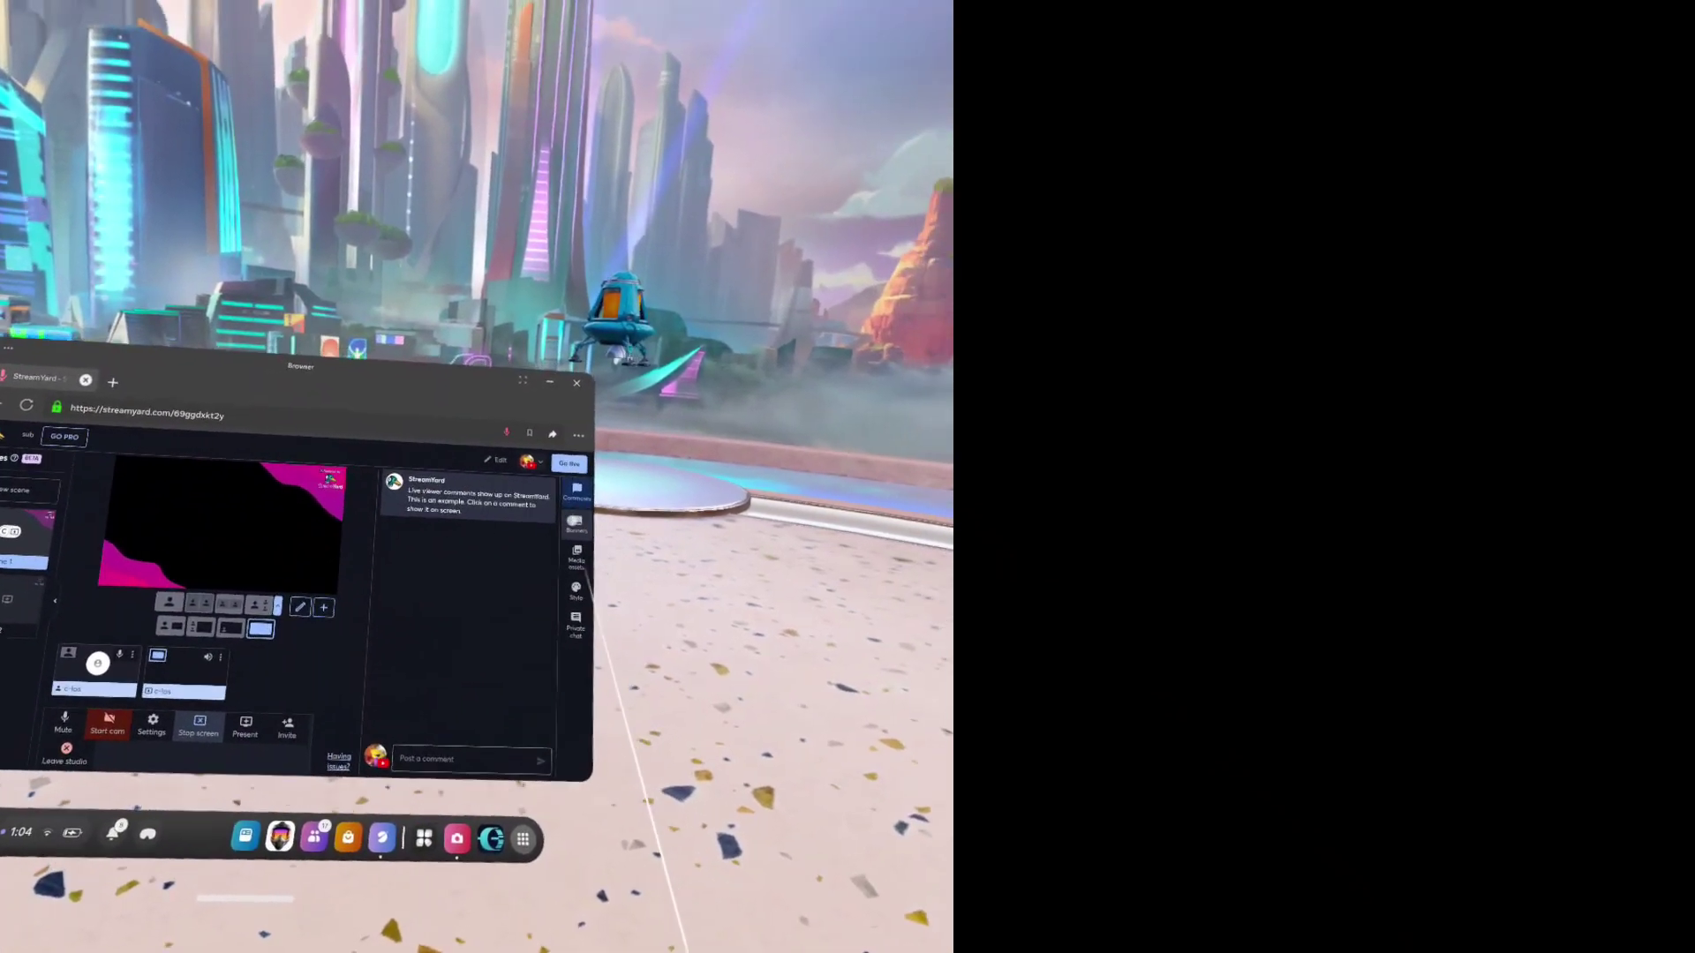
- Show the Triple Threat ticker and Starting Soon banner on stream, then view media assets
click(575, 524)
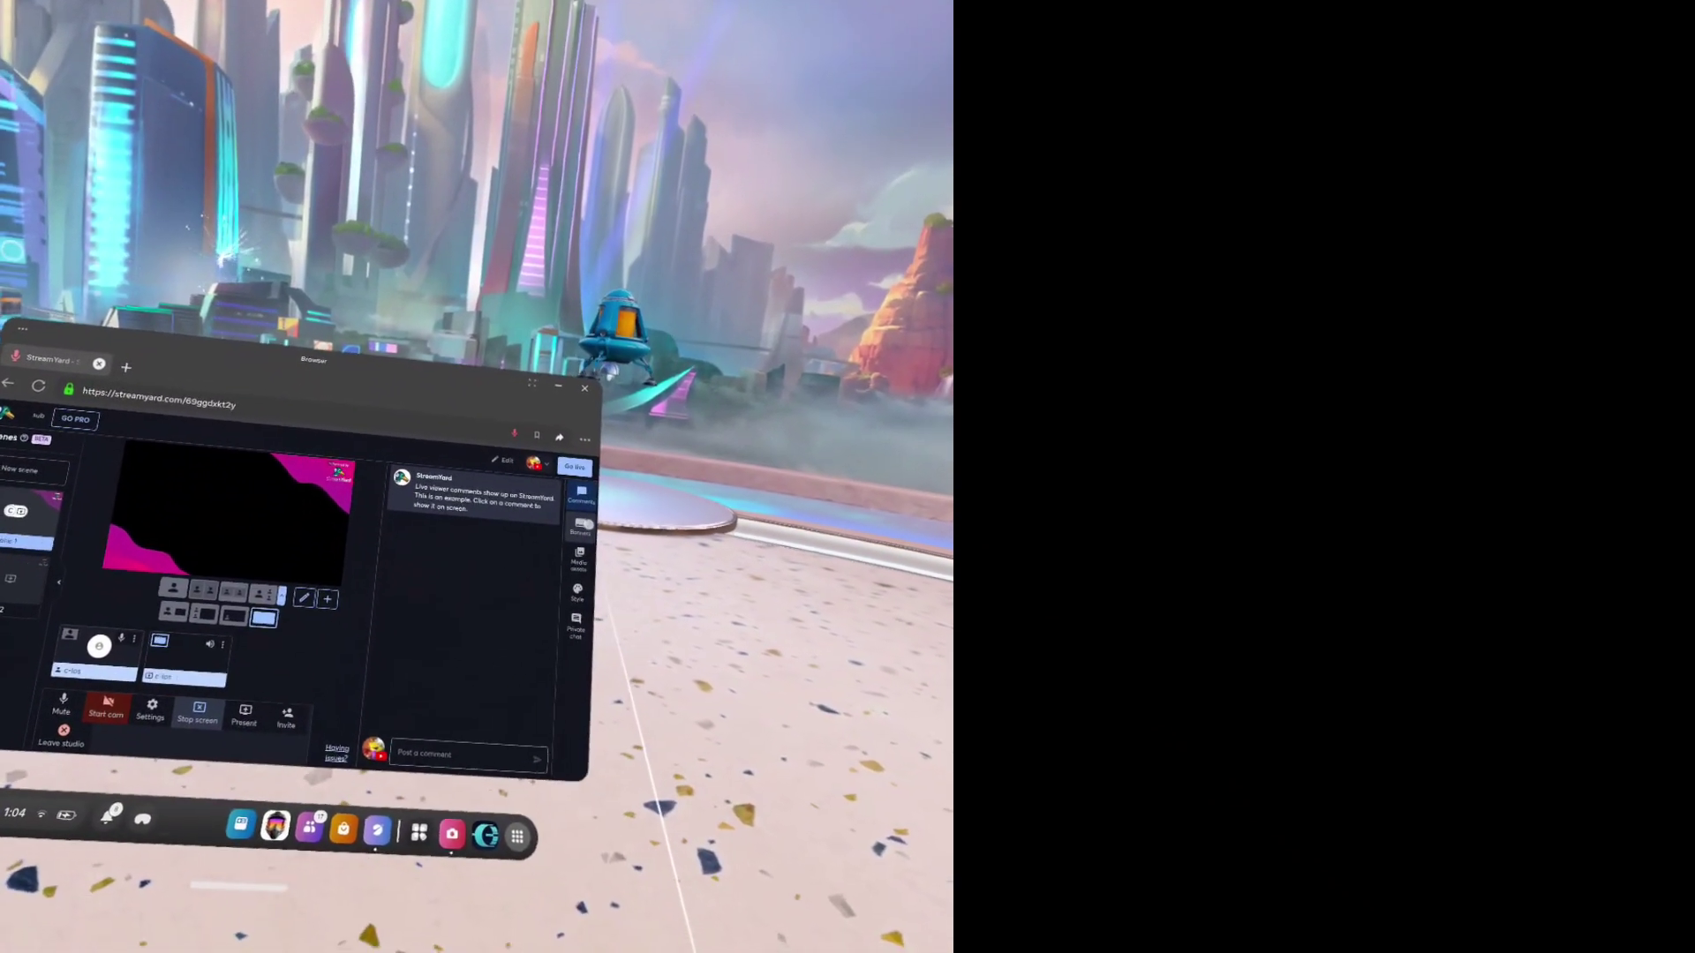
click(561, 548)
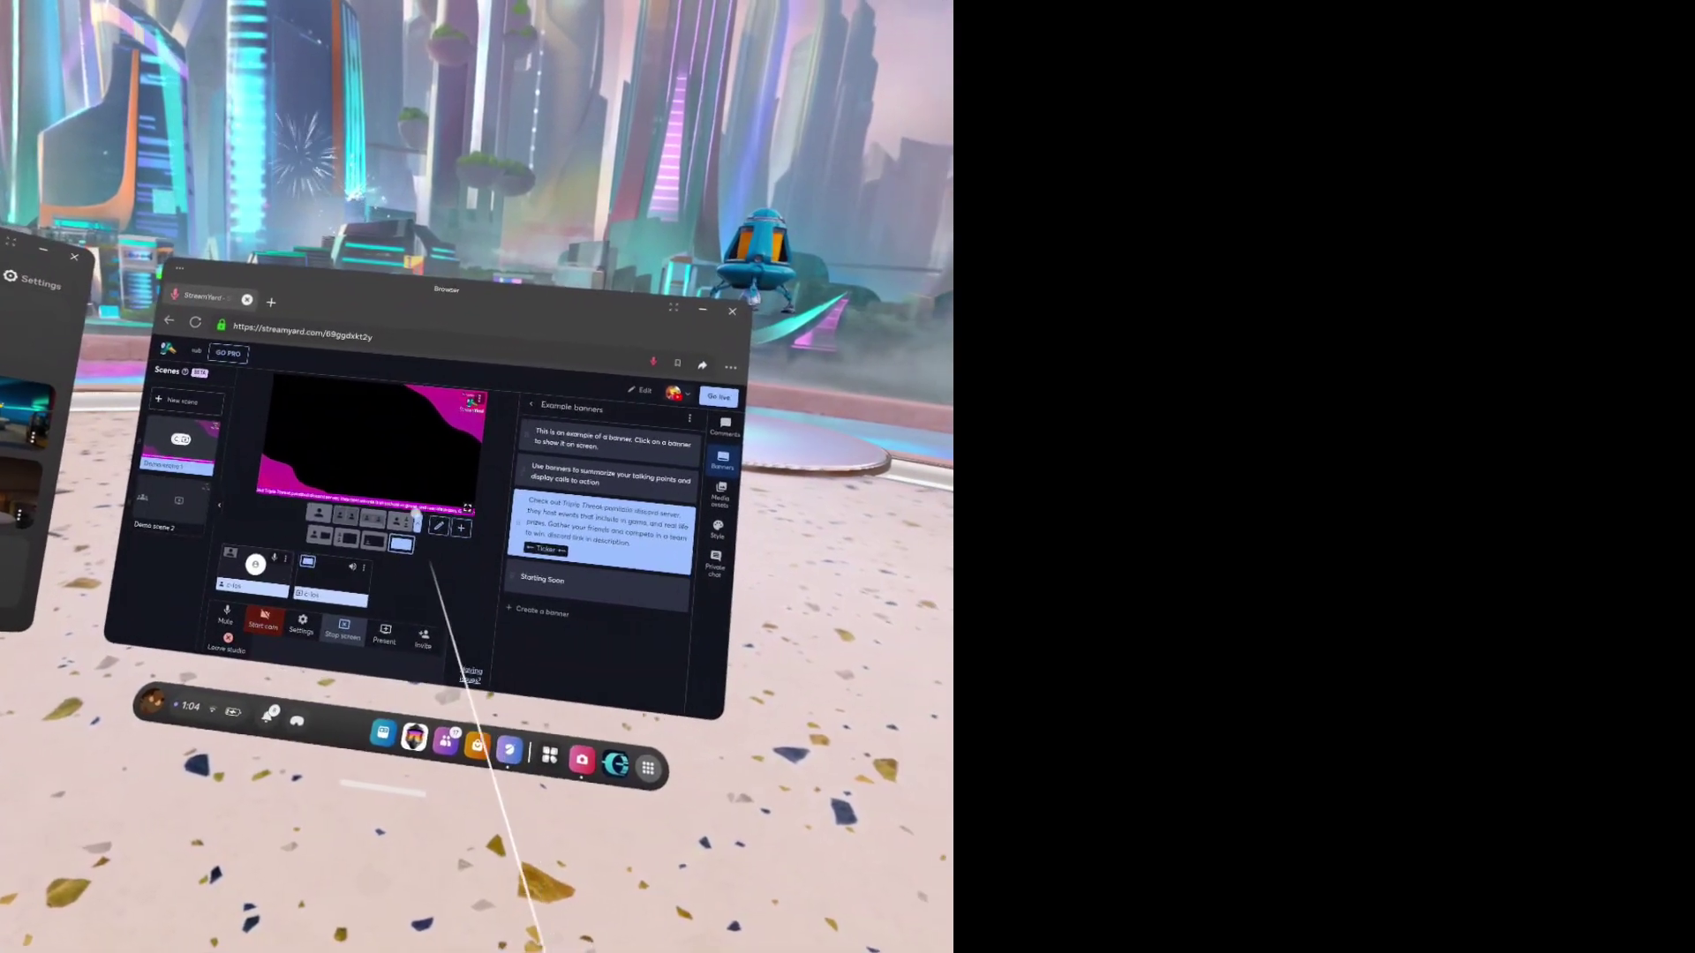
click(521, 569)
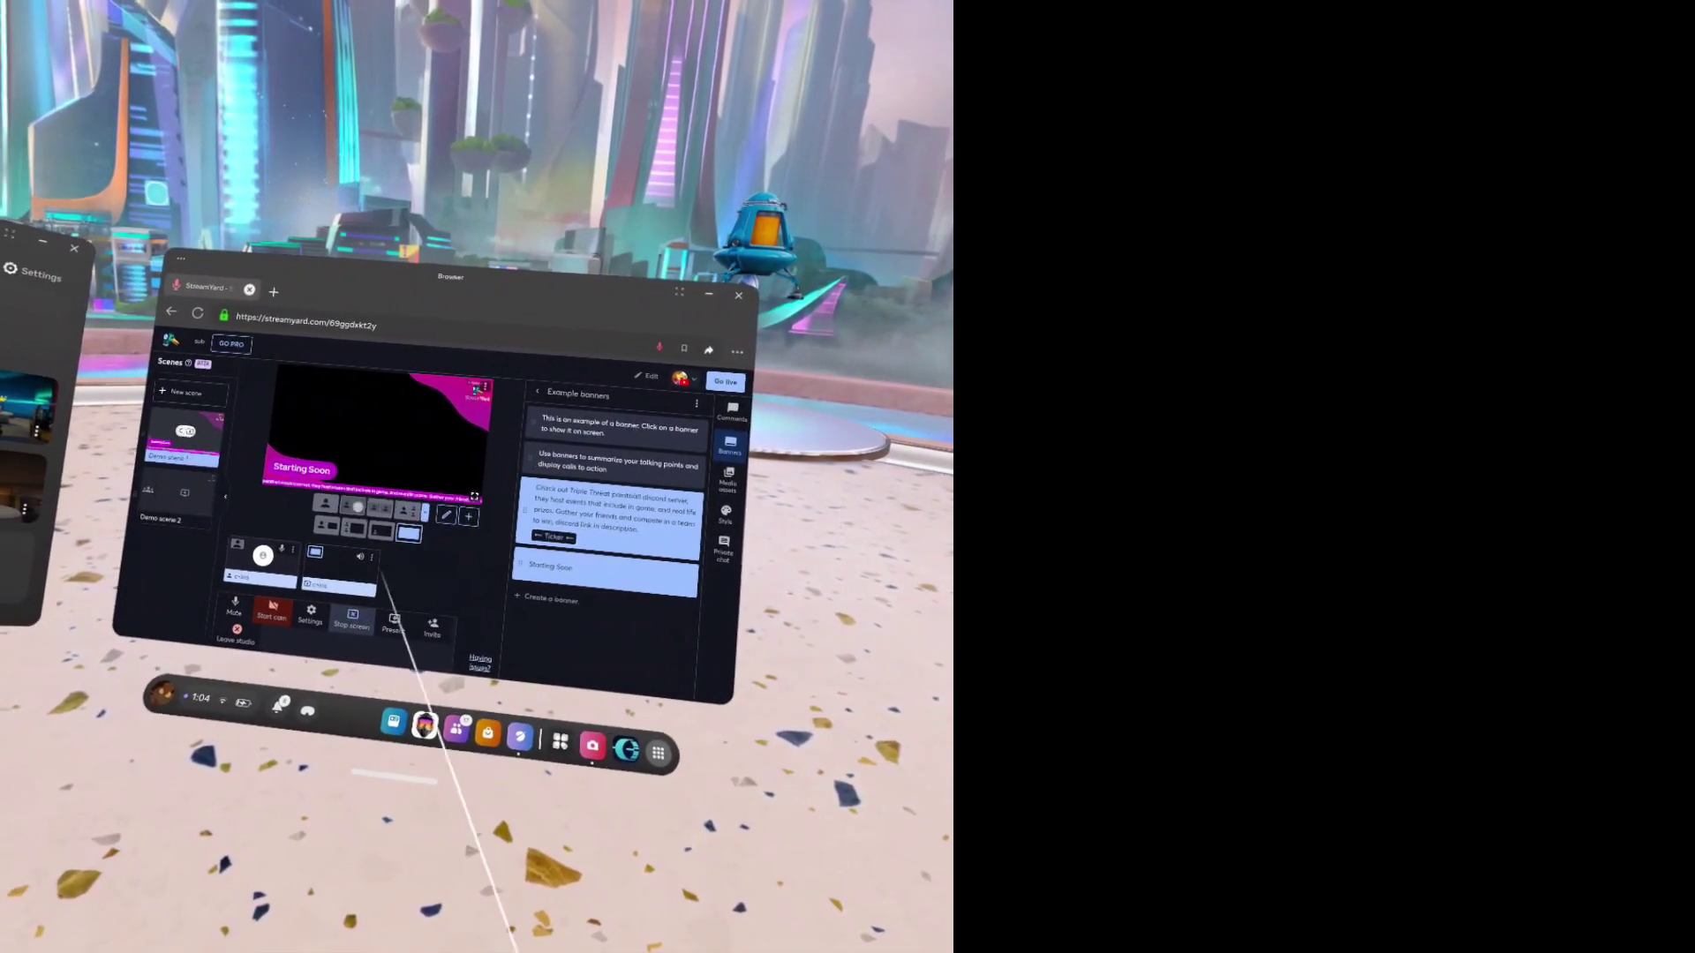
click(681, 481)
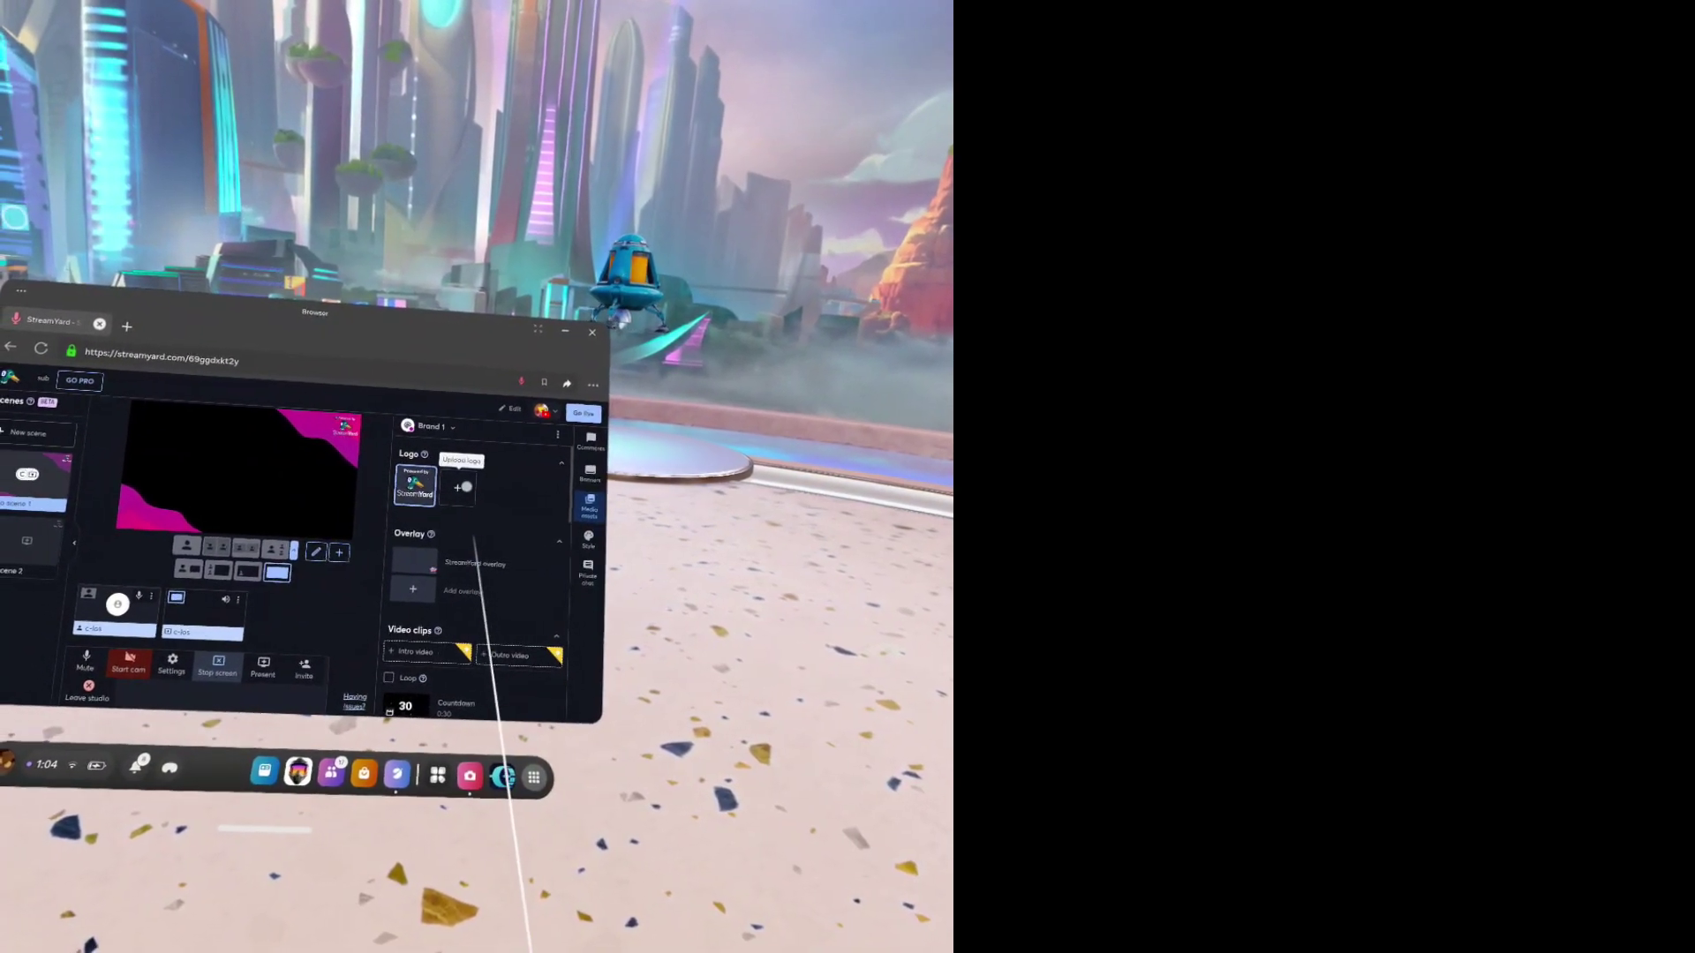
click(444, 494)
click(478, 409)
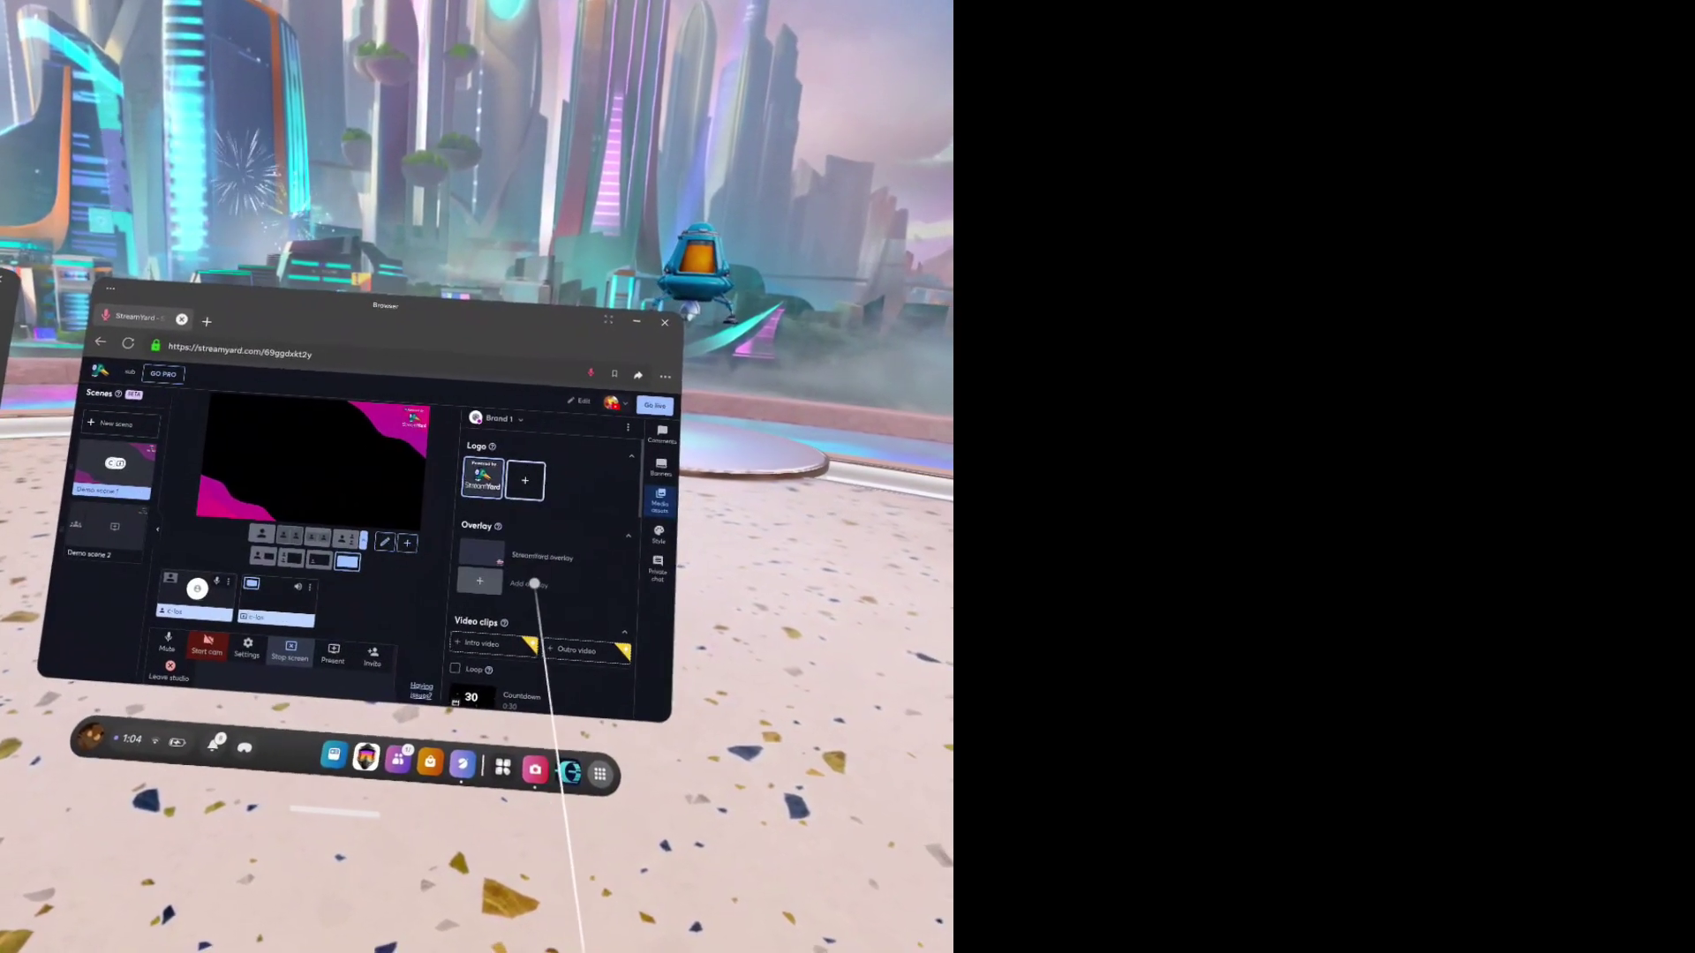
click(497, 592)
click(494, 400)
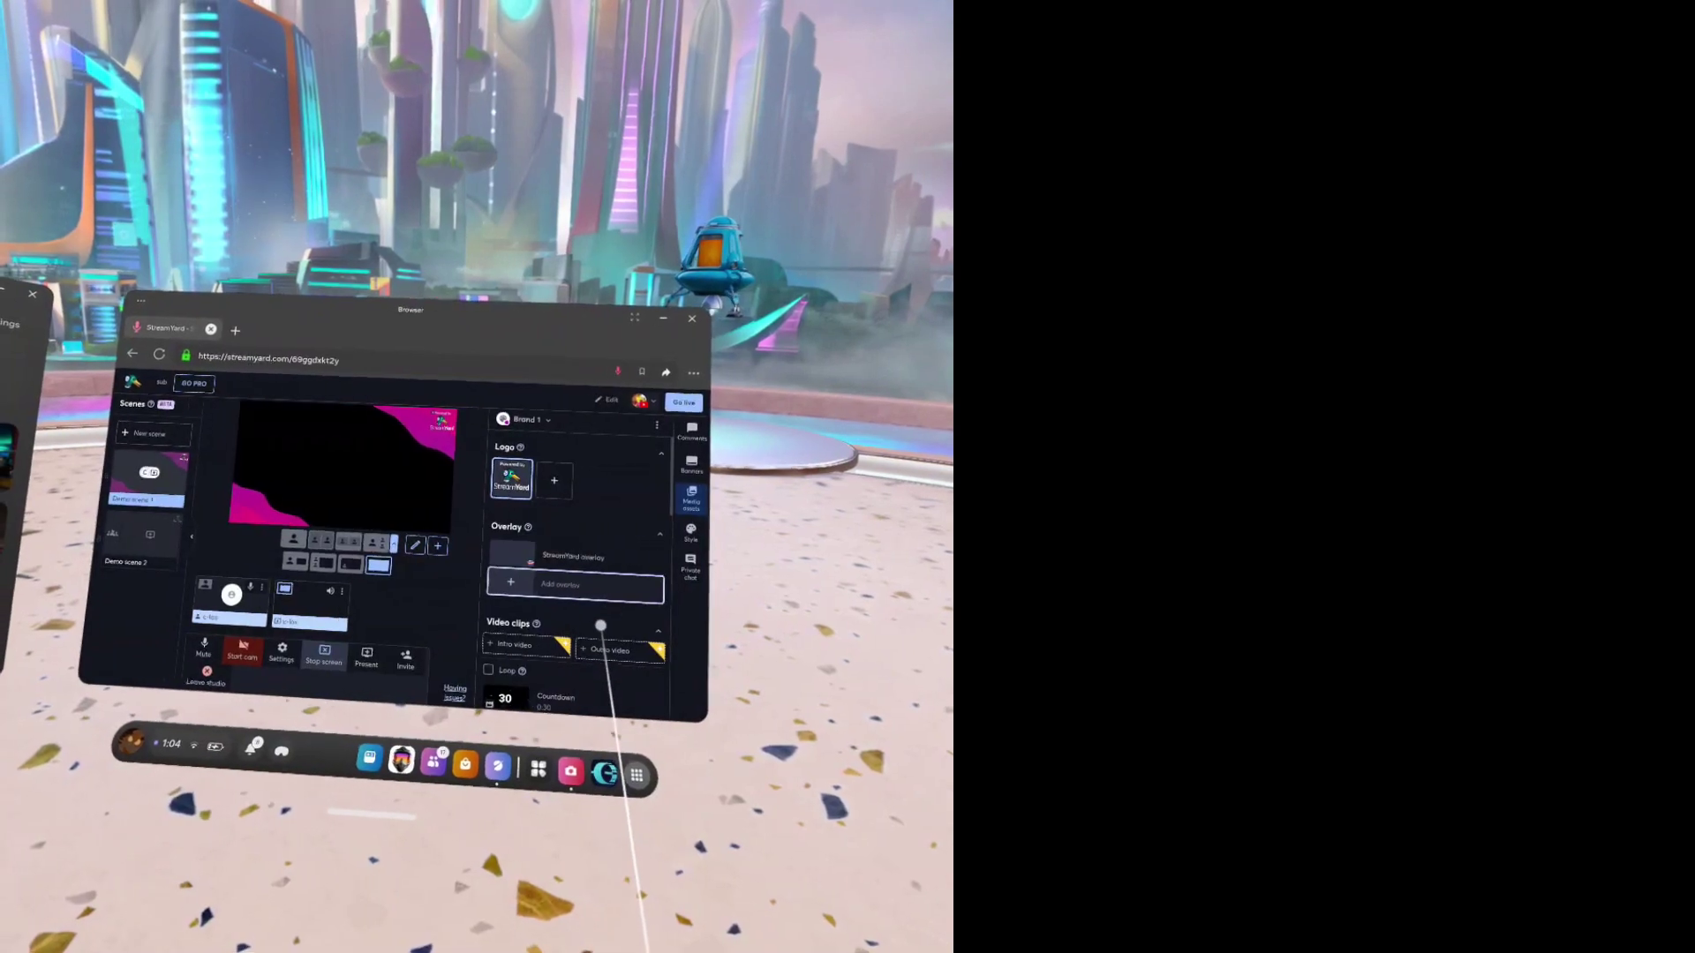
scroll(601, 628, down, 5)
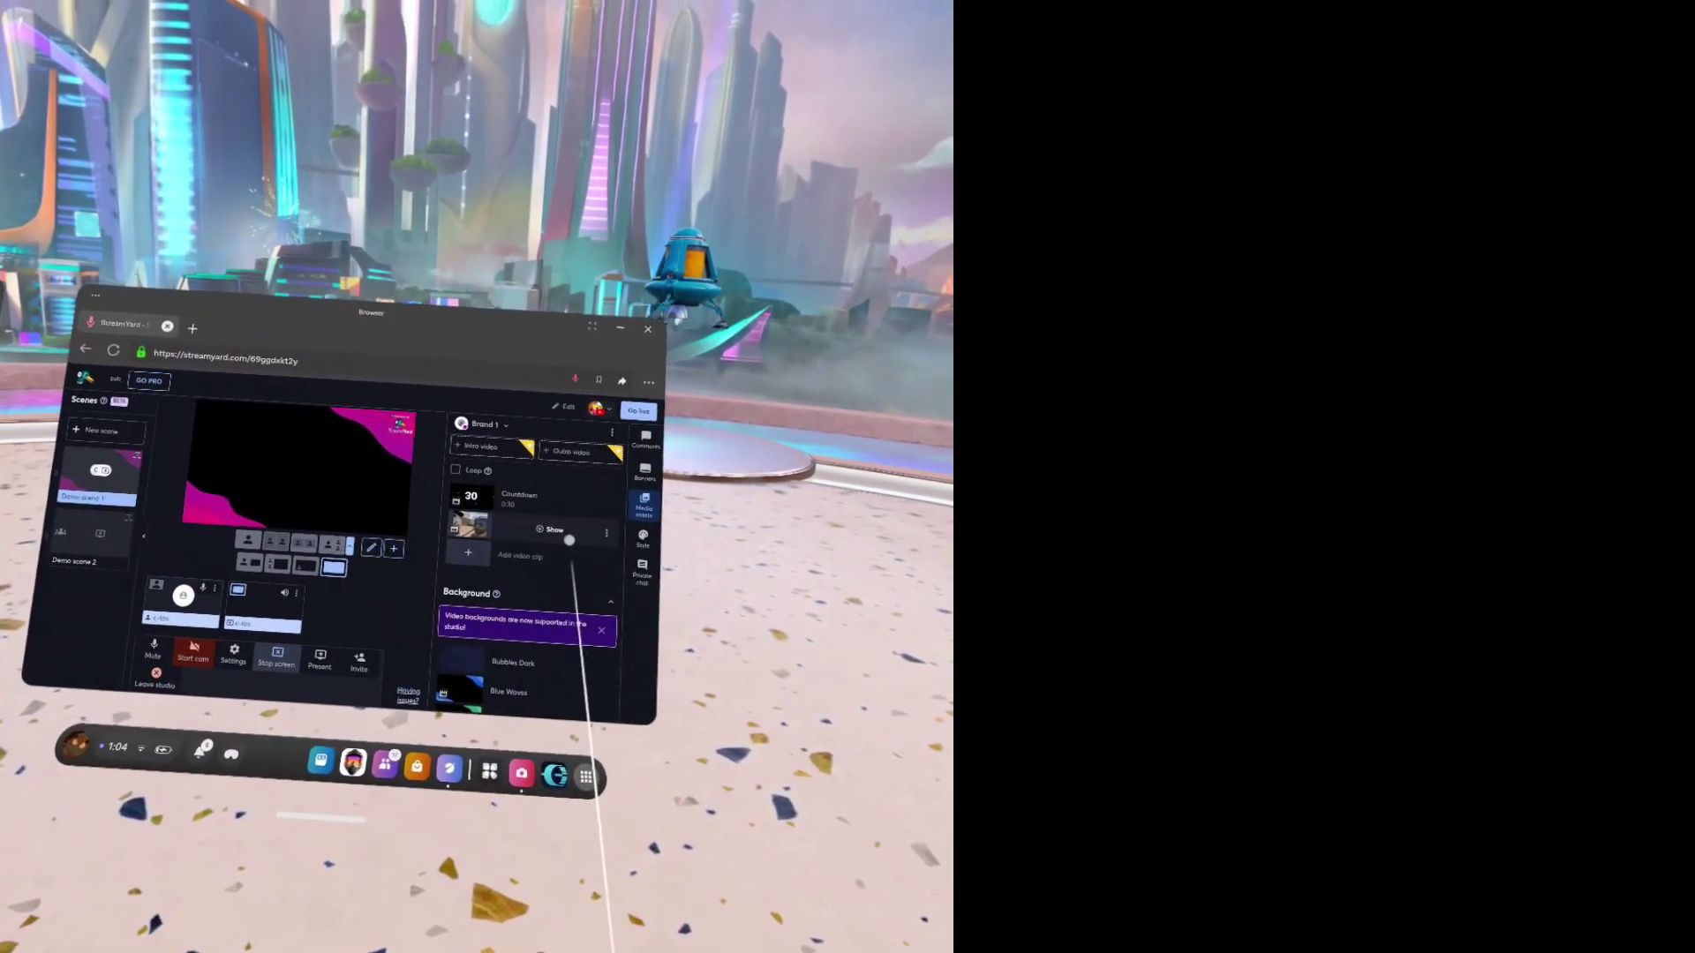
scroll(533, 547, down, 3)
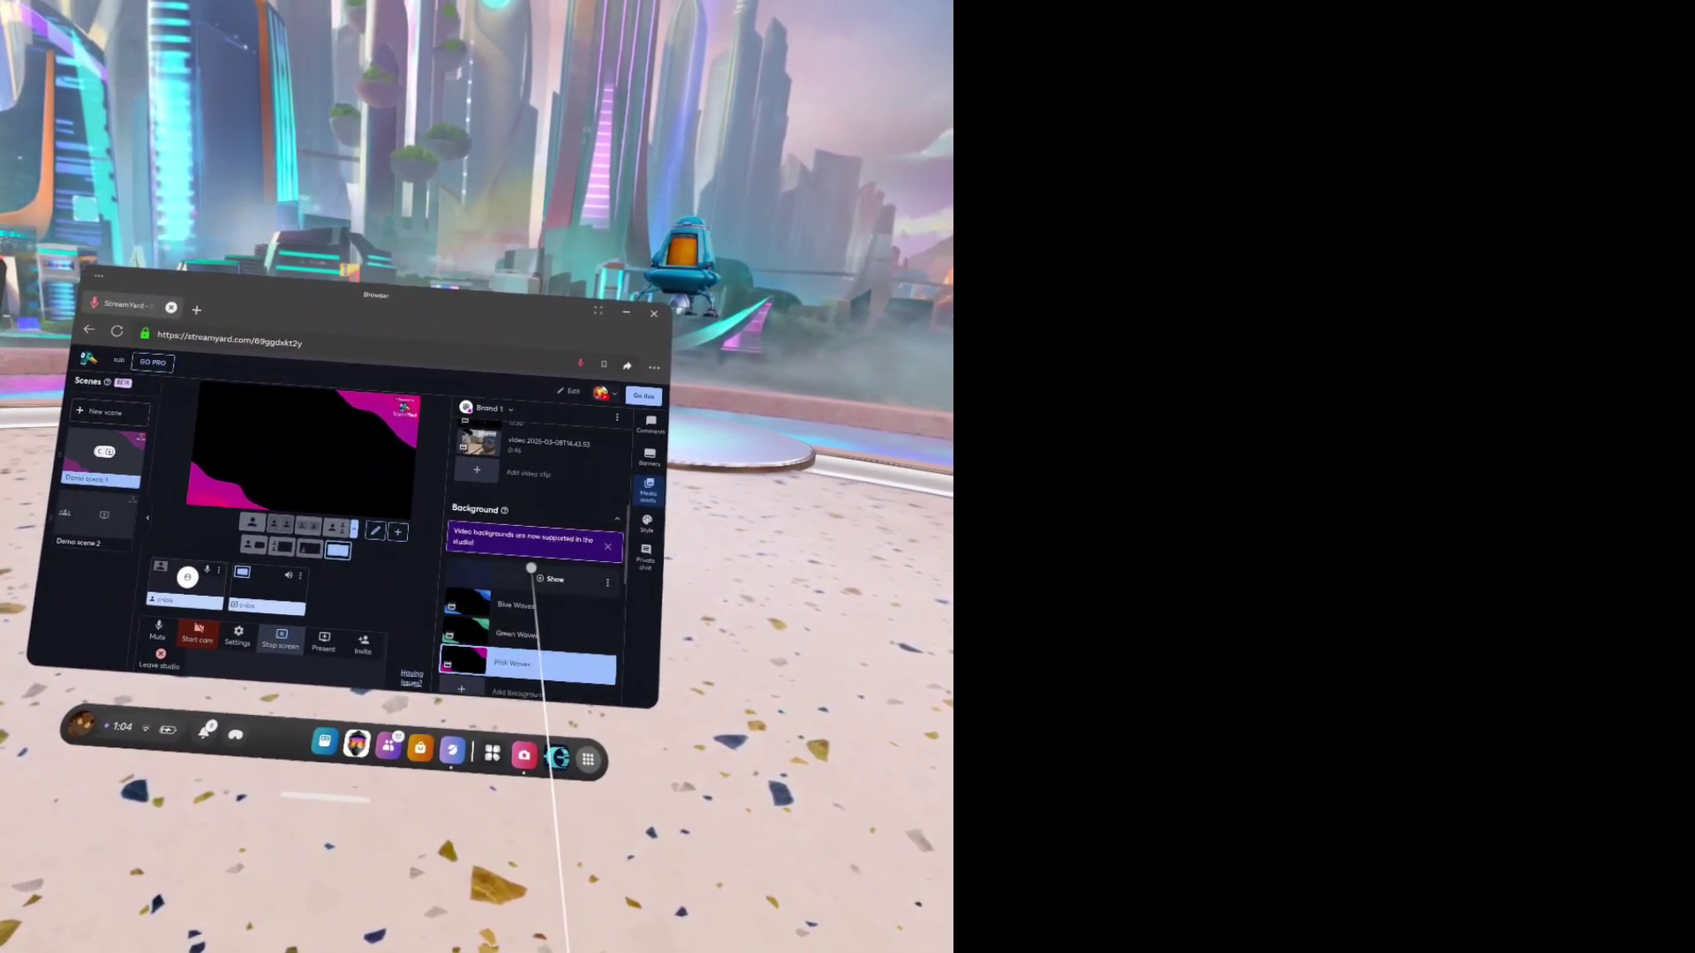
scroll(528, 569, down, 2)
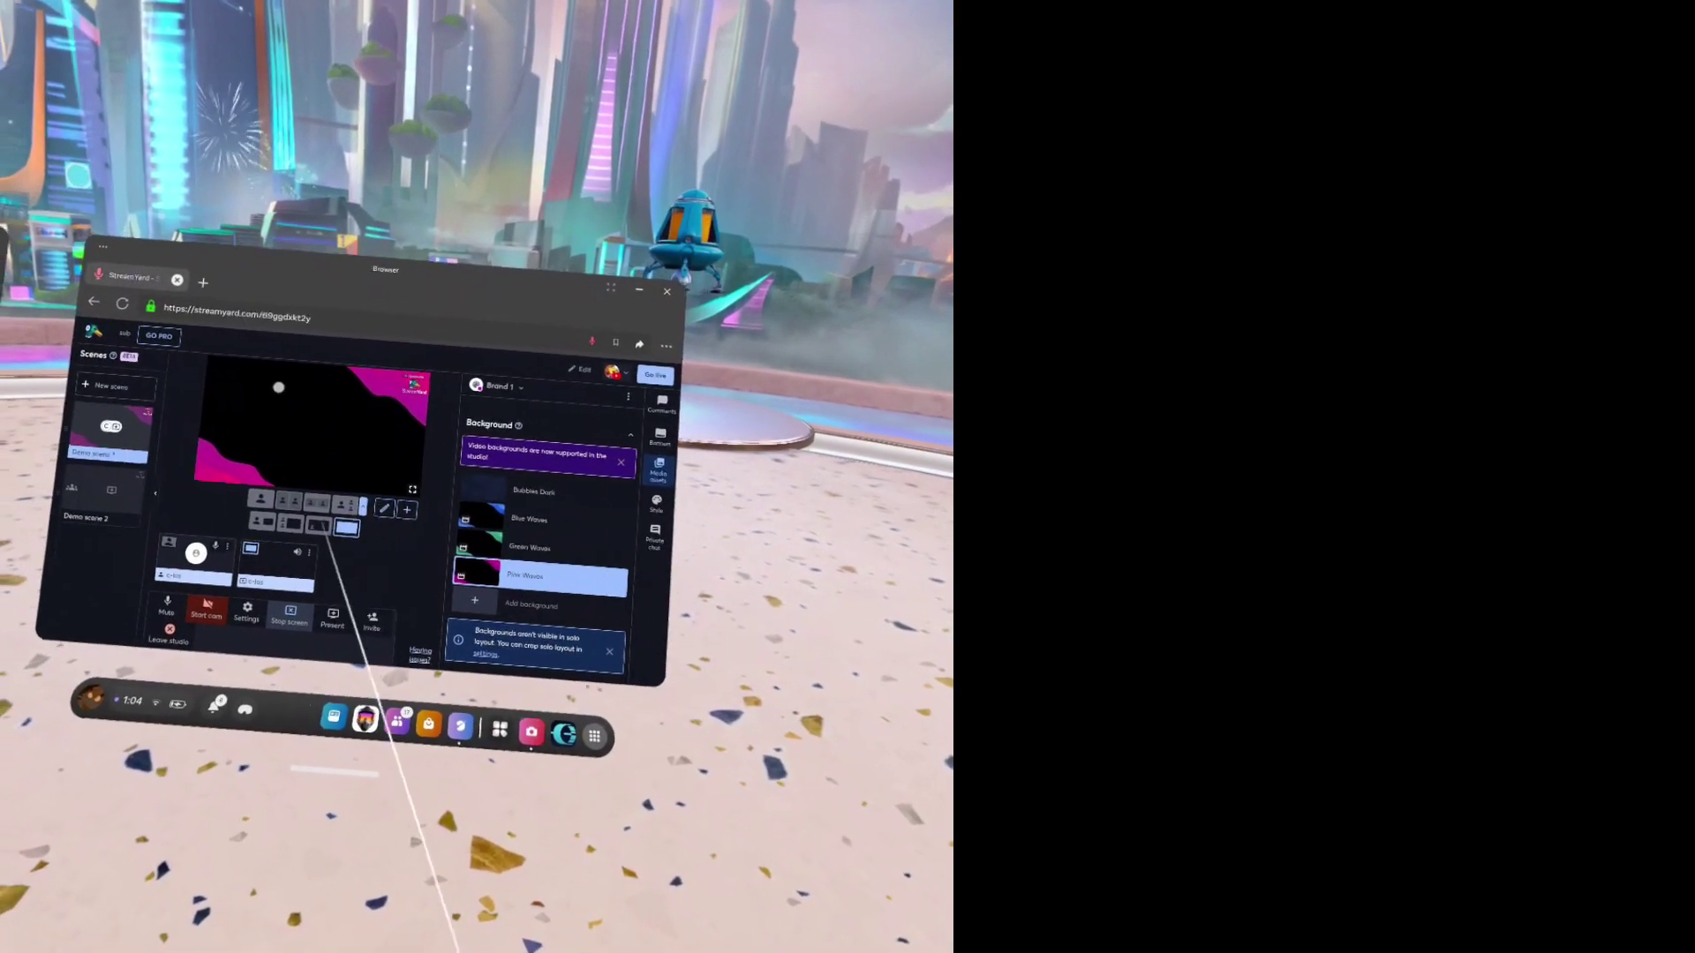
scroll(556, 600, down, 2)
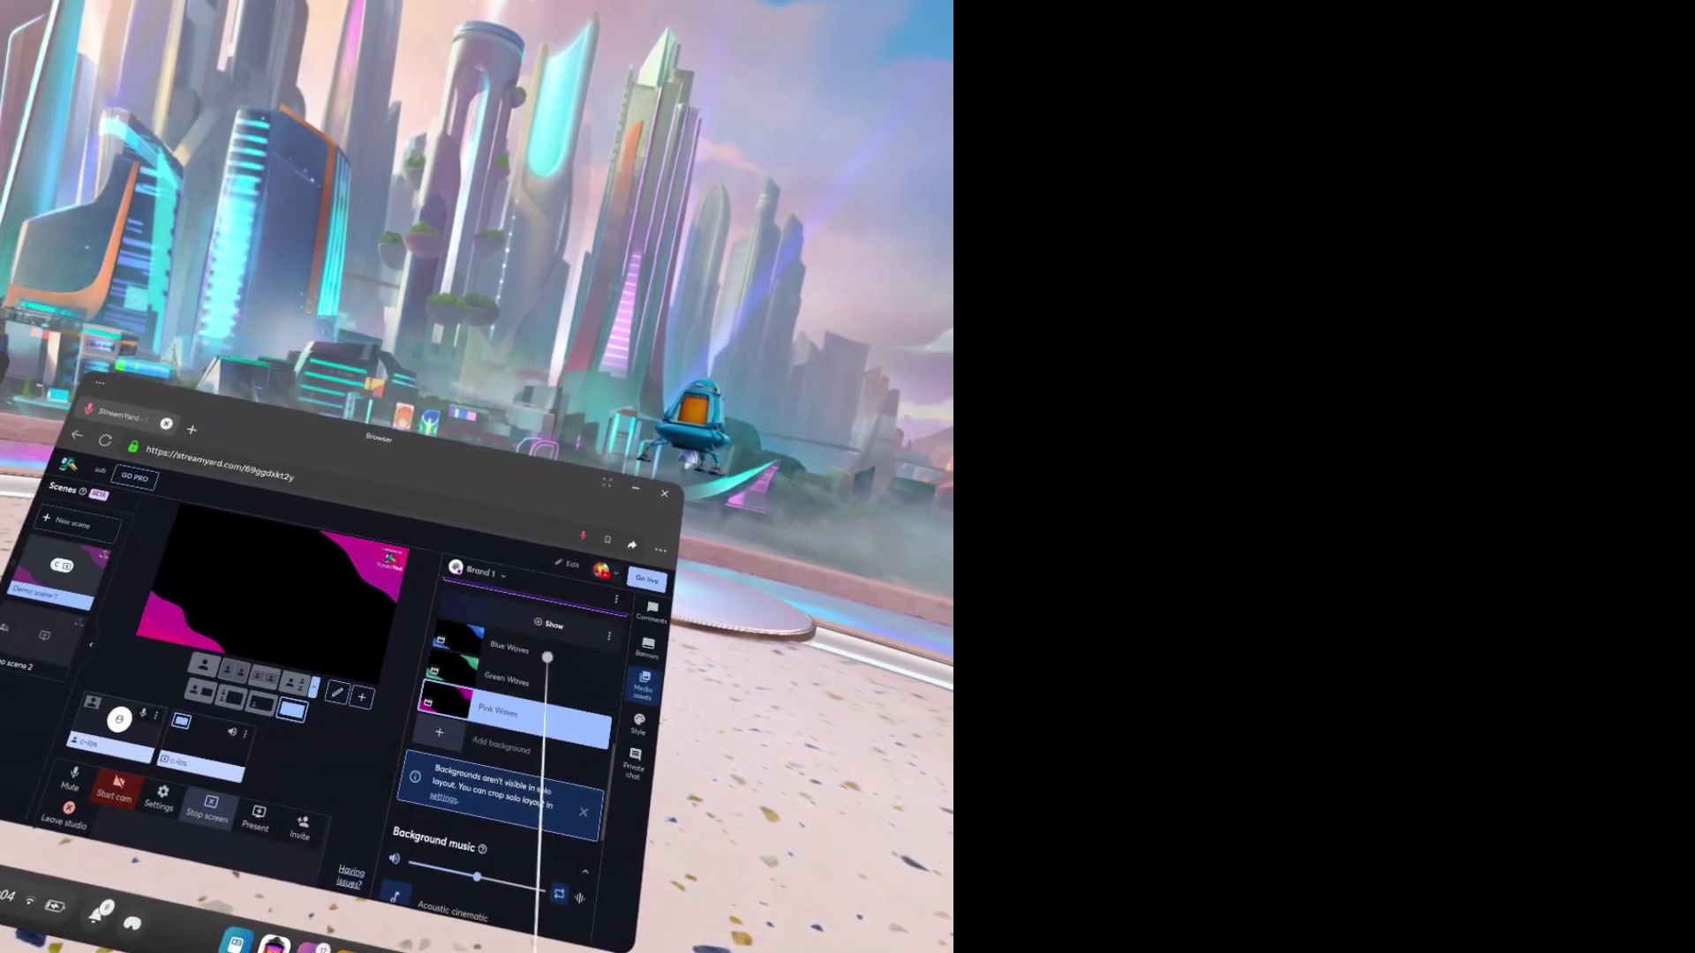
scroll(534, 731, down, 4)
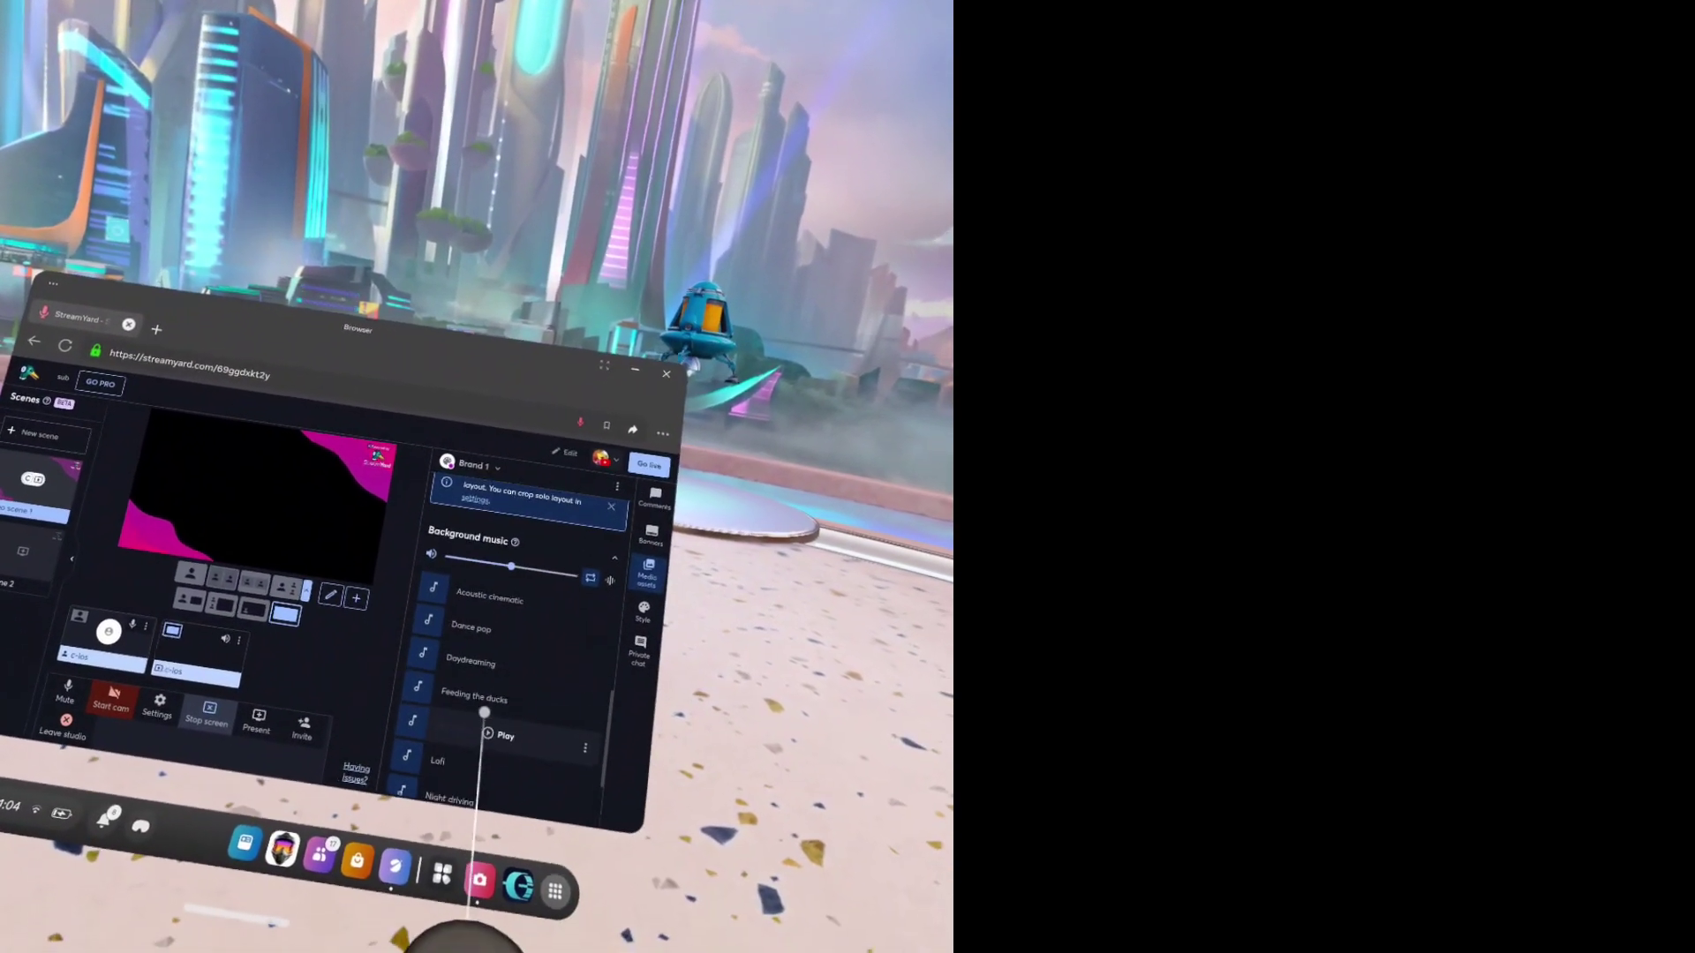
scroll(481, 720, down, 3)
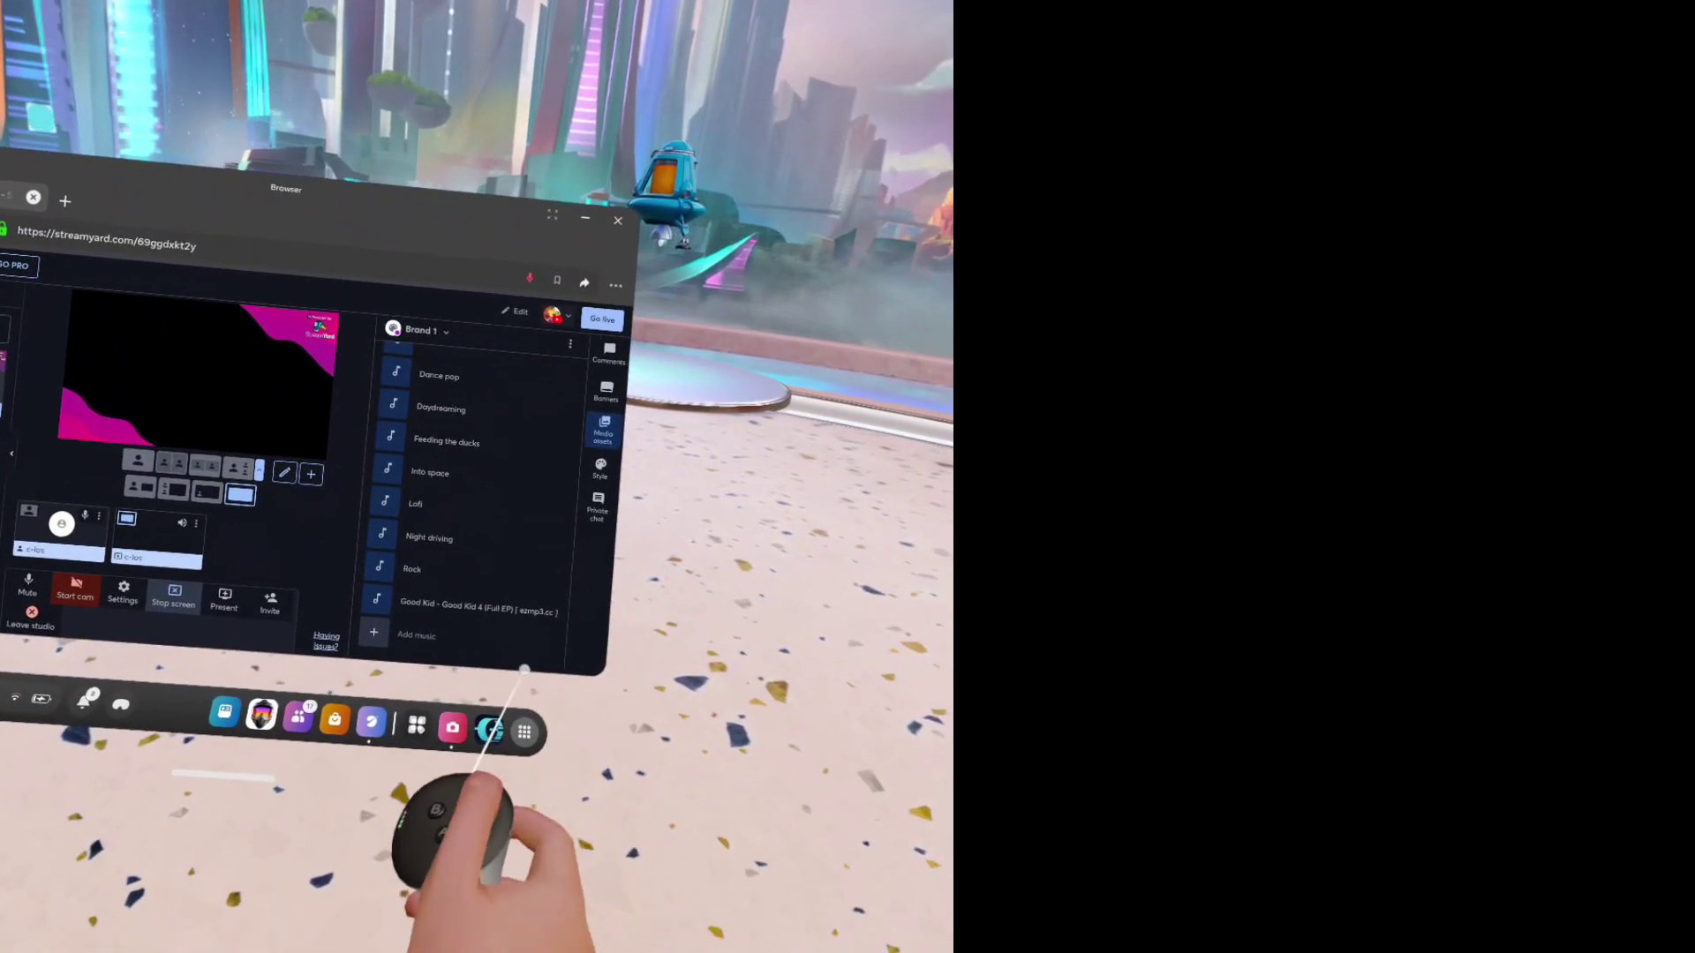
mouse_move(241, 682)
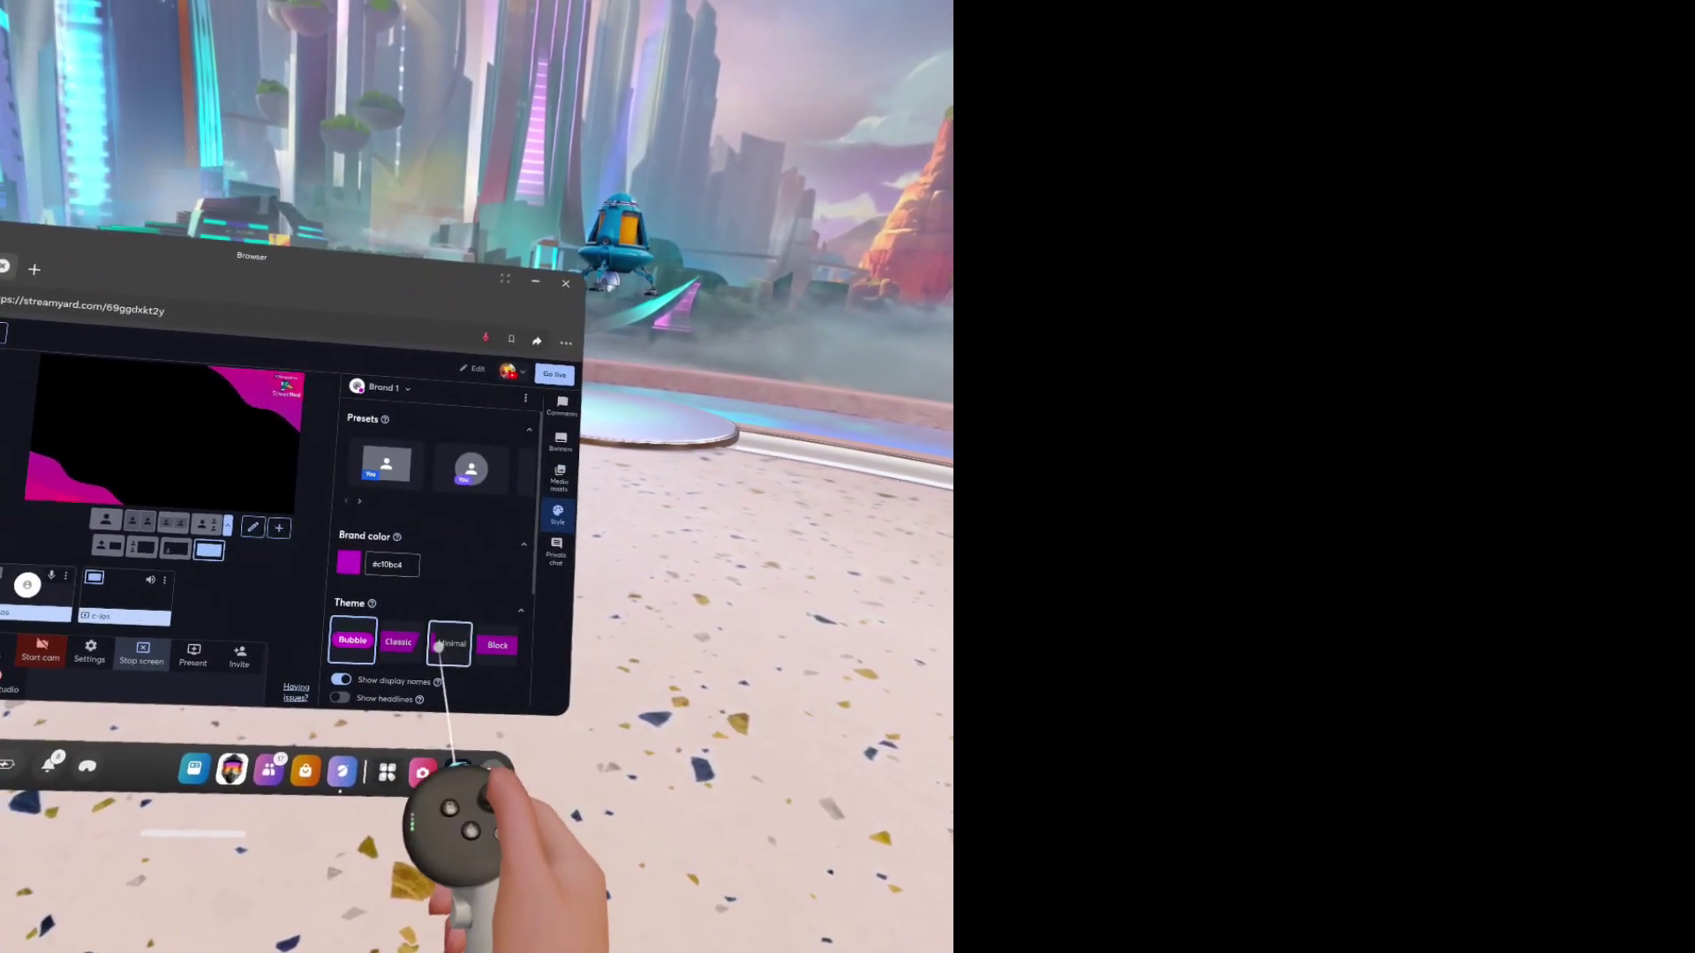
- Scroll through the Style panel's theme, font and default camera options
scroll(441, 609, down, 3)
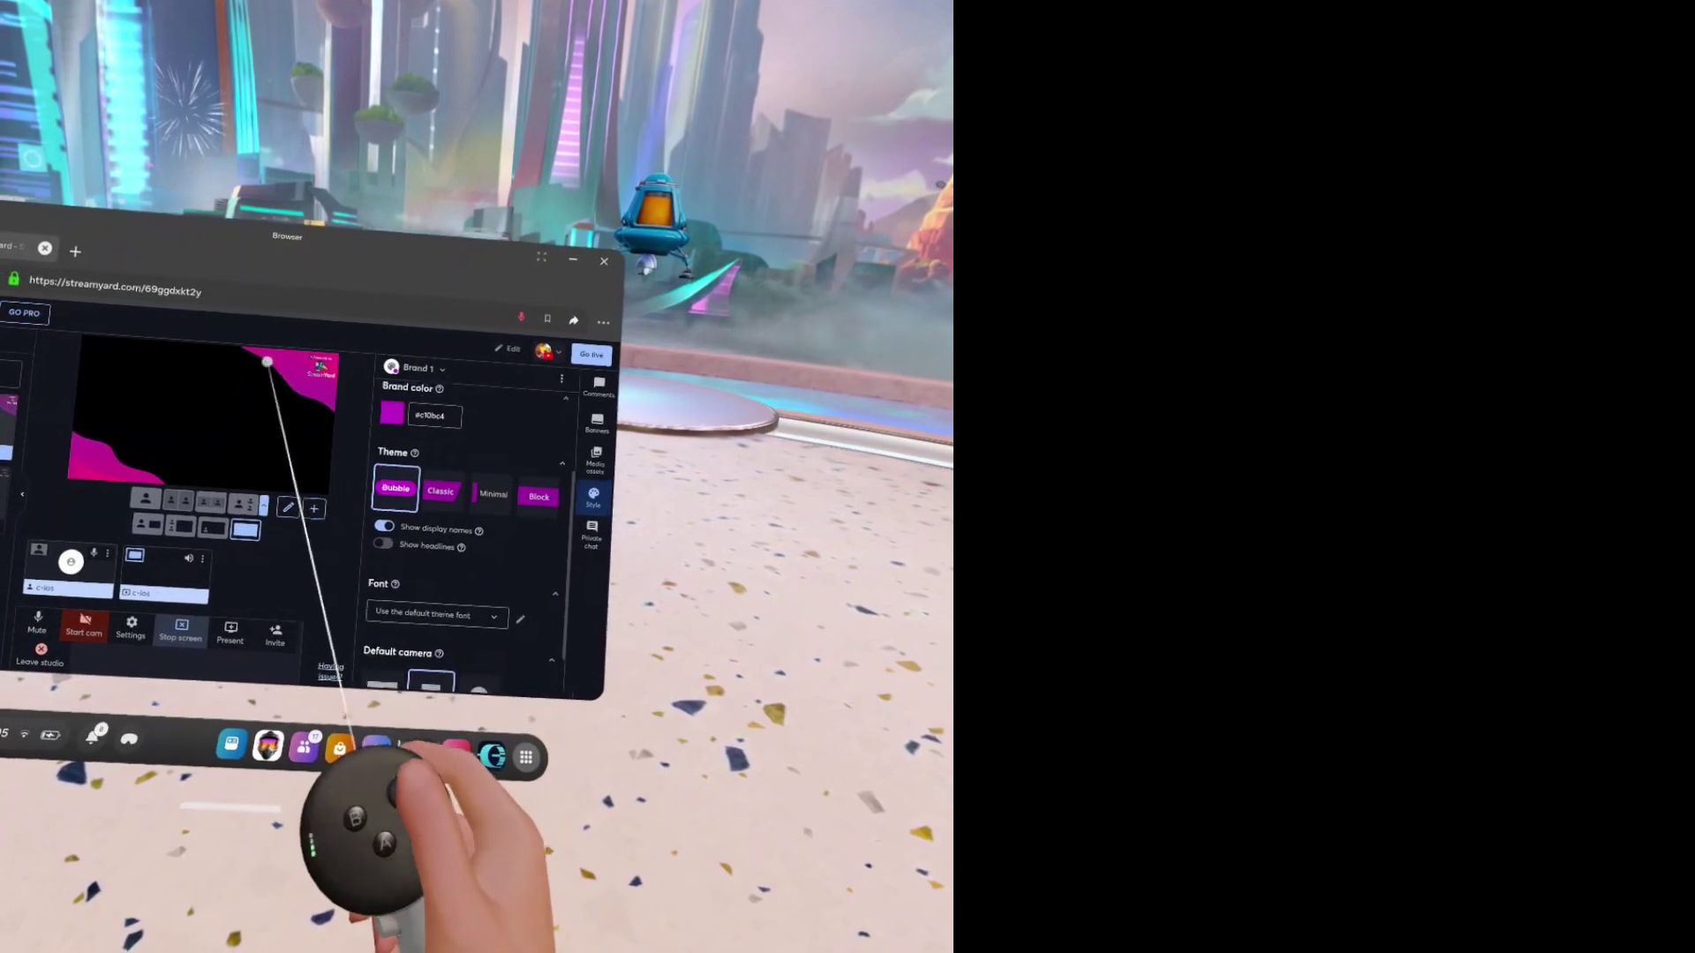
scroll(446, 618, down, 1)
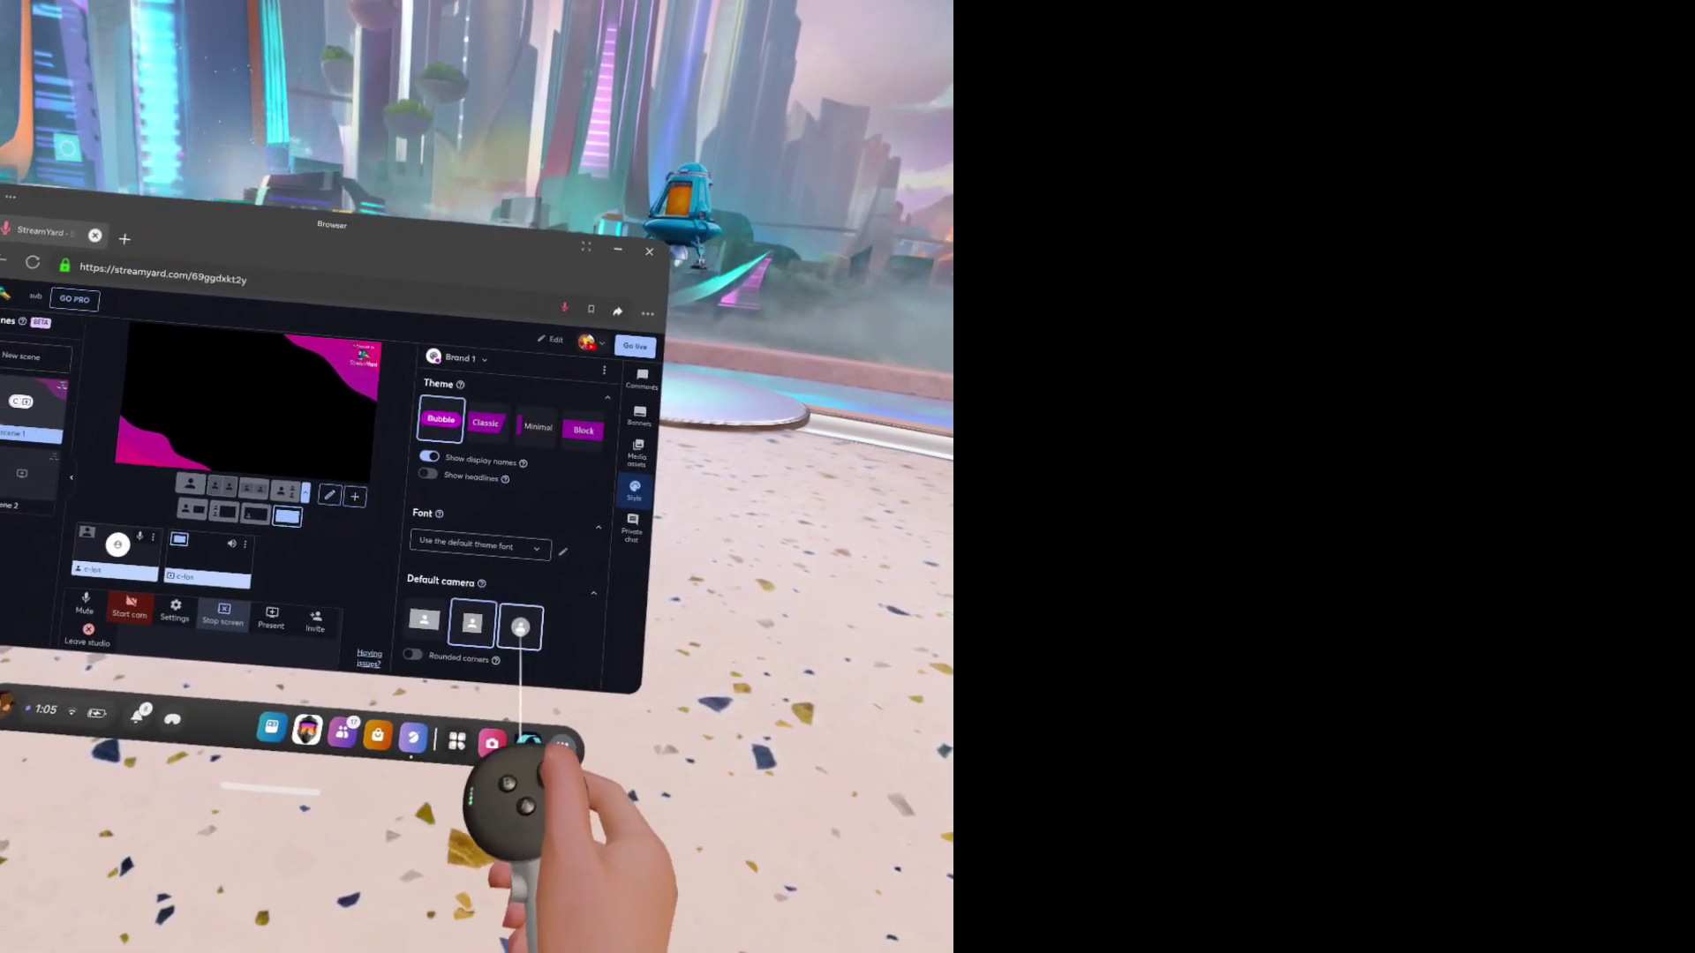